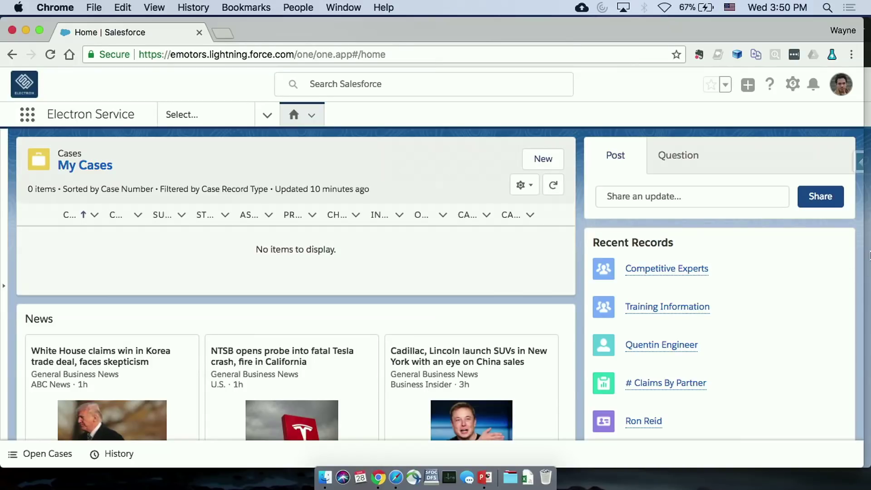
Switch to the admin window and clone the Homepage - Default page from the Lightning App Builder list
key(super+grave)
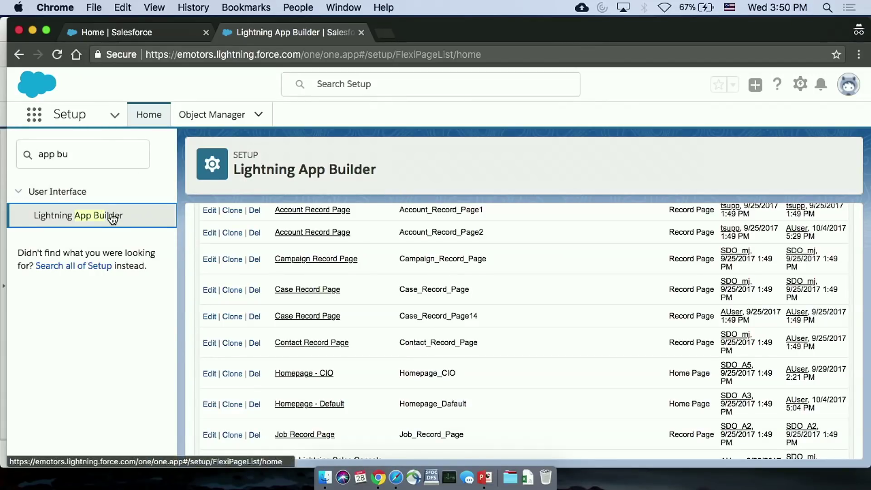
scroll(238, 252, down, 3)
scroll(236, 257, down, 1)
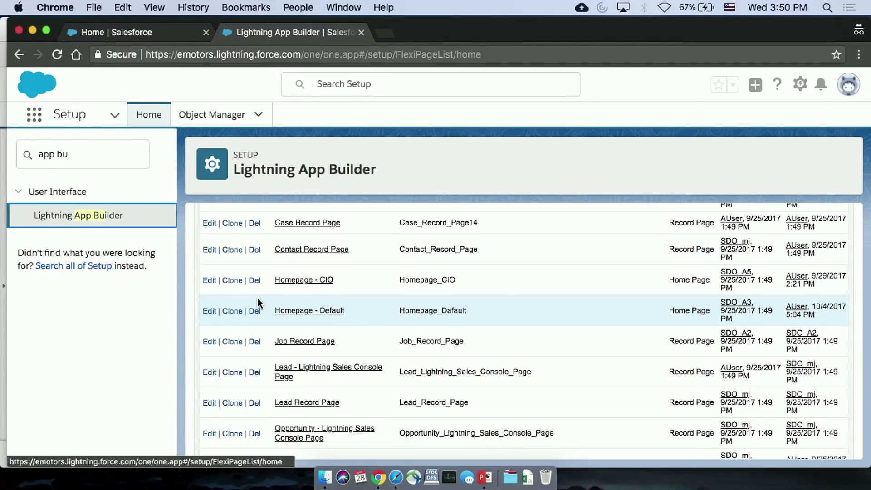
click(233, 312)
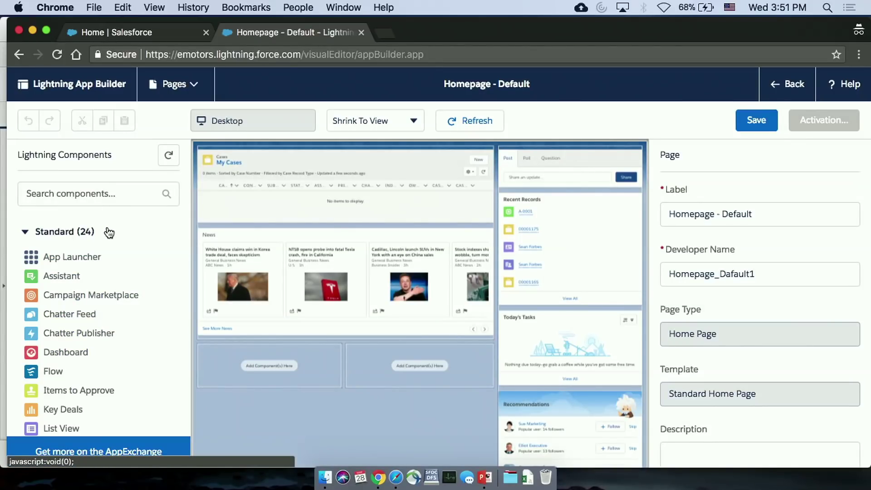
Look through the standard, custom and managed component groups available for the page
click(28, 233)
click(26, 271)
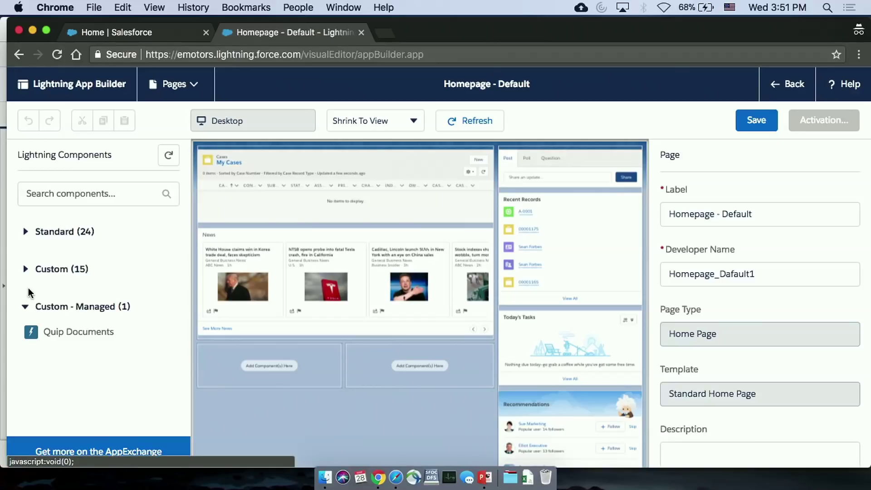
click(28, 271)
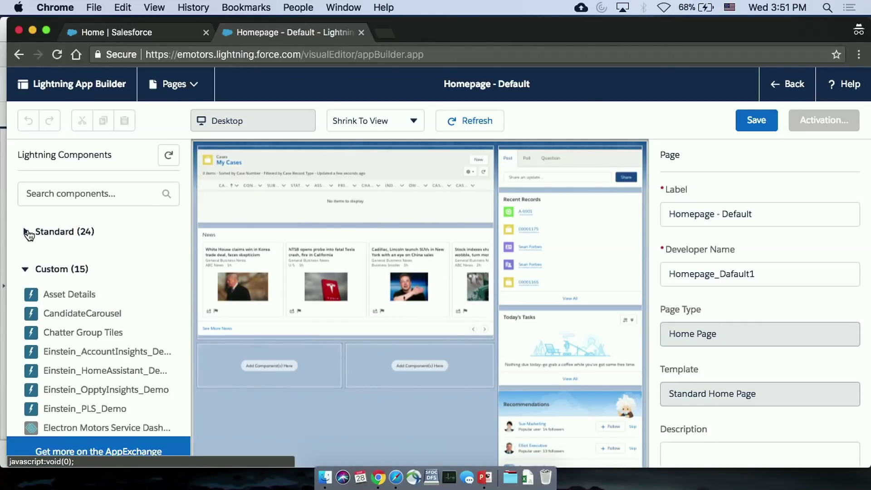
click(28, 233)
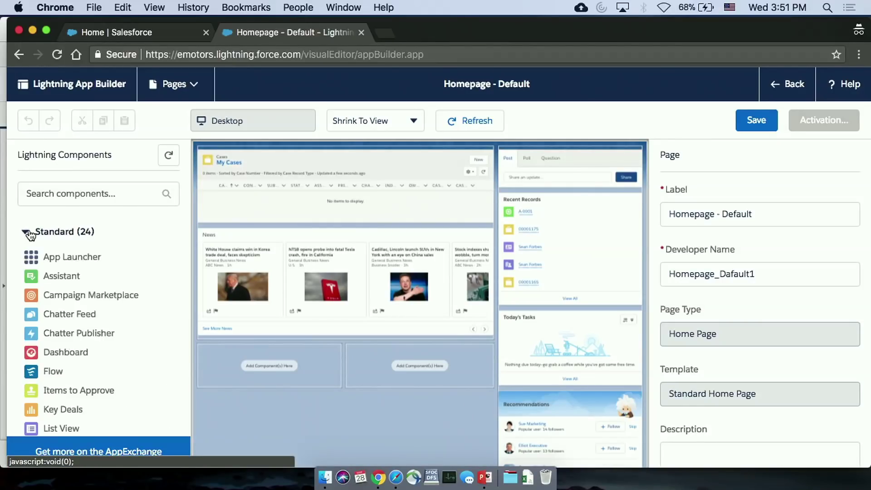
Change the cloned page's label to "Homepage - Service Exec"
click(775, 215)
key(BackSpace)
key(BackSpace)
key(BackSpace)
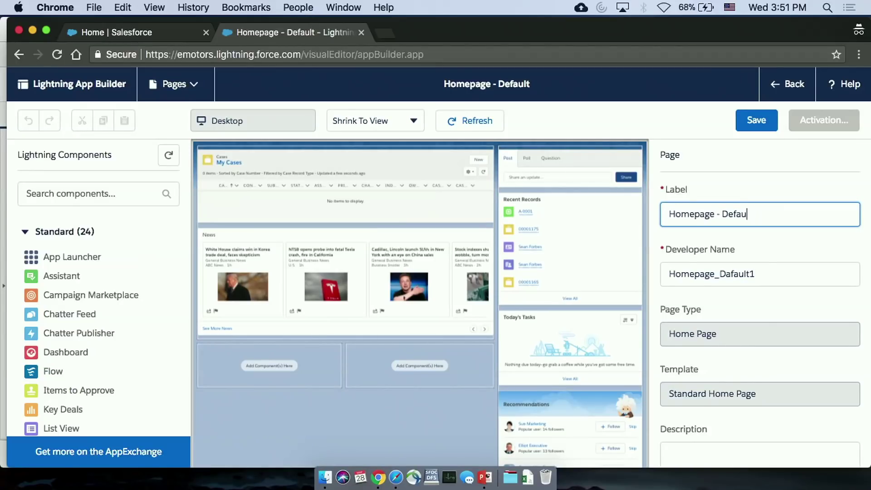
key(BackSpace)
key(BackSpace)
key(BackSpace)
text(Service Exec)
key(Tab)
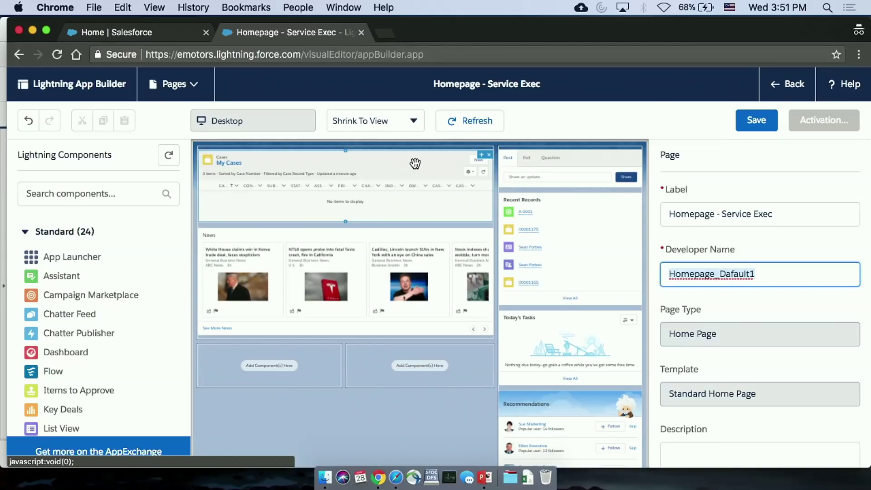
Remove the My Cases list and place a Dashboard component showing Electron Motors Service Central Command atop the main column
click(489, 156)
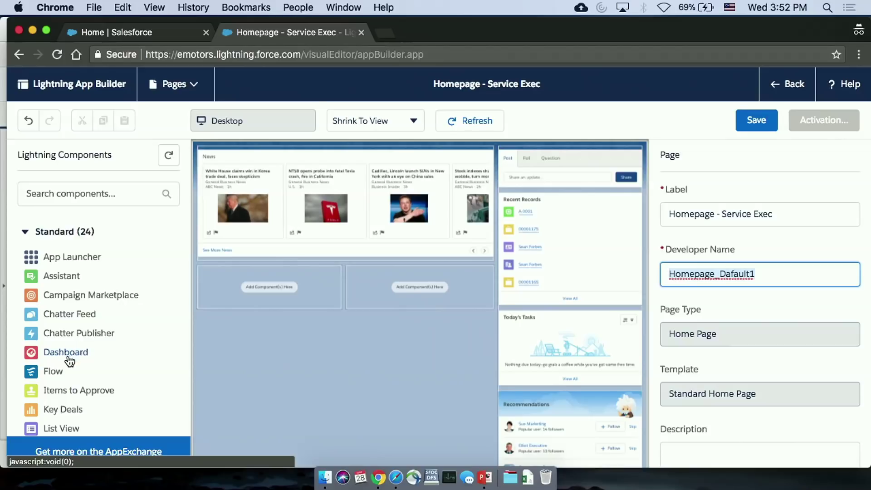
drag(69, 353, 248, 153)
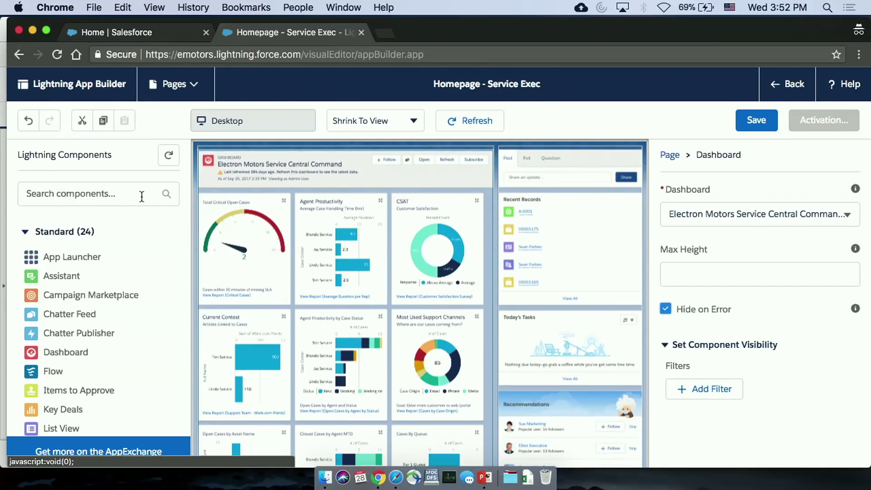
Find the custom components matching "ele" and place the first Electron Motors Service Dashboard component above the Chatter publisher in the narrow column
click(101, 202)
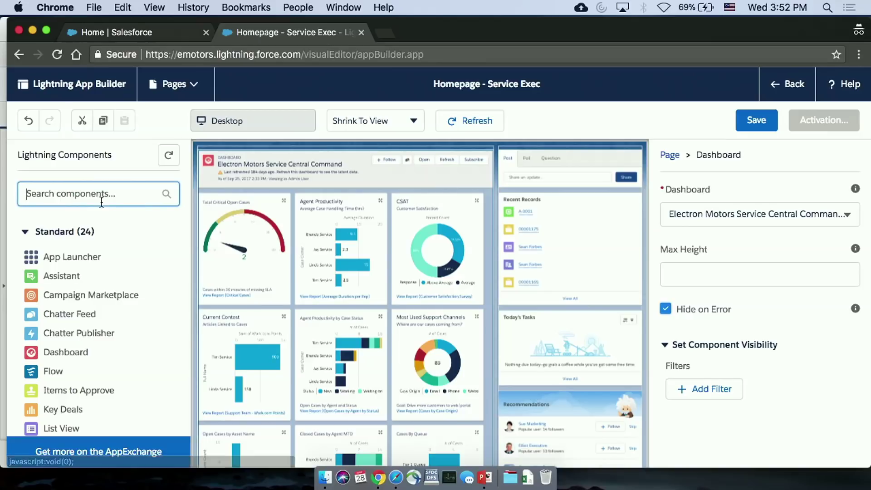
text(ele)
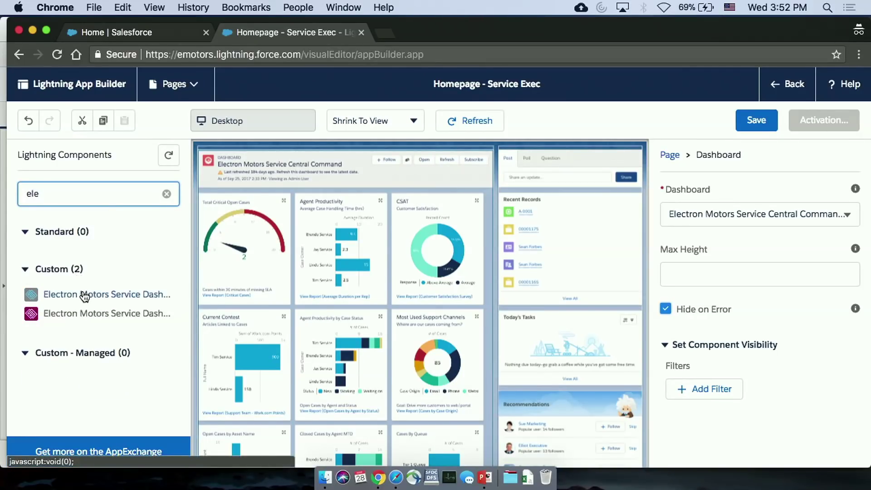
drag(100, 290, 559, 147)
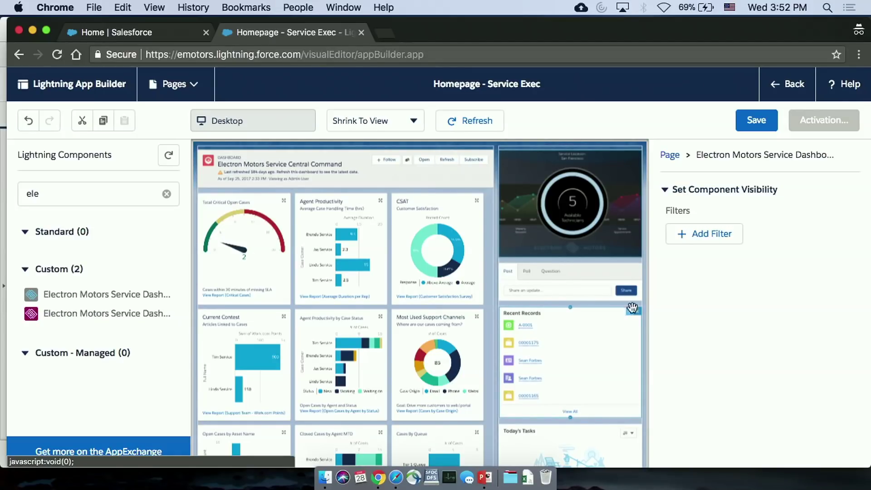
Save the page, activate it as the Home page for the Service-EXEC profile, and return to the Lightning page list
click(749, 120)
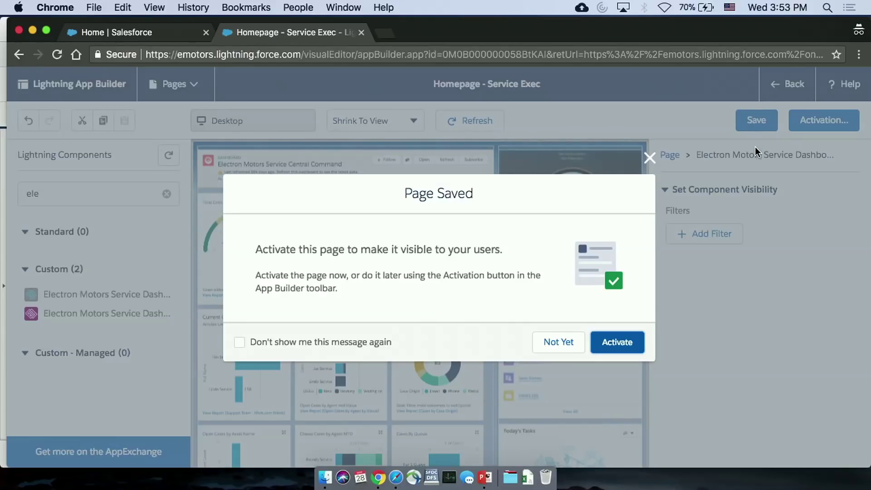
click(602, 345)
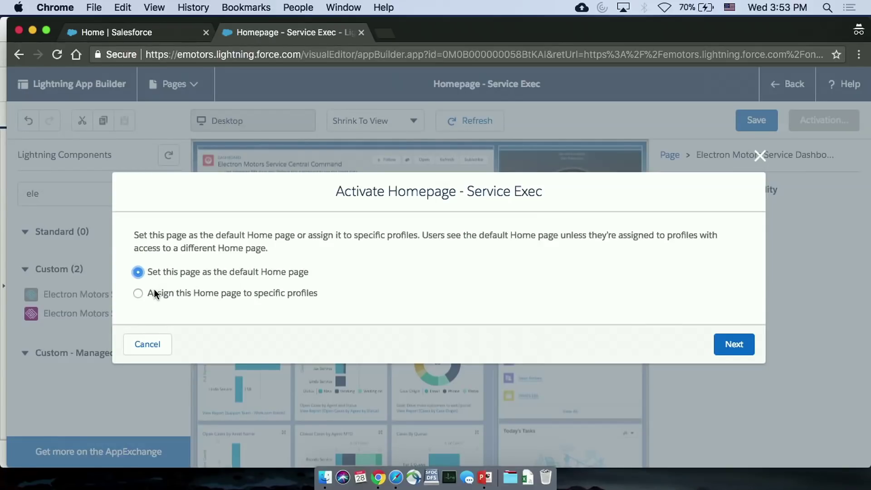
click(138, 294)
click(727, 349)
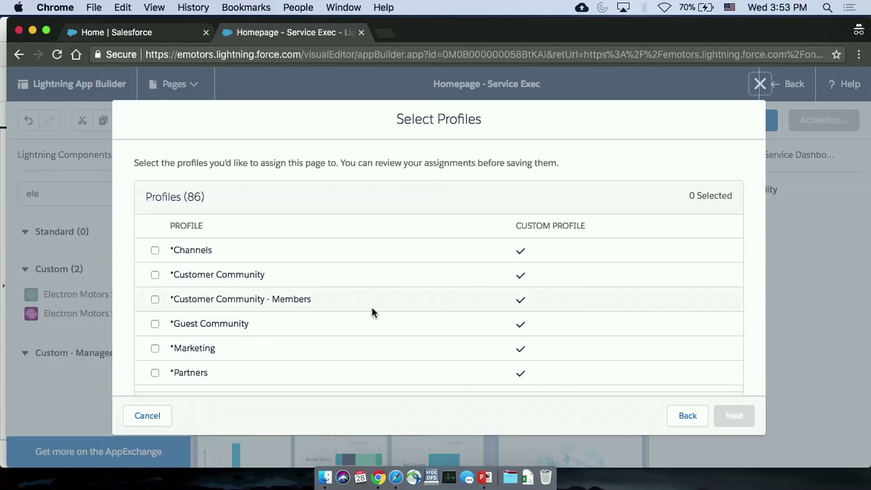
scroll(361, 320, down, 5)
scroll(360, 318, down, 10)
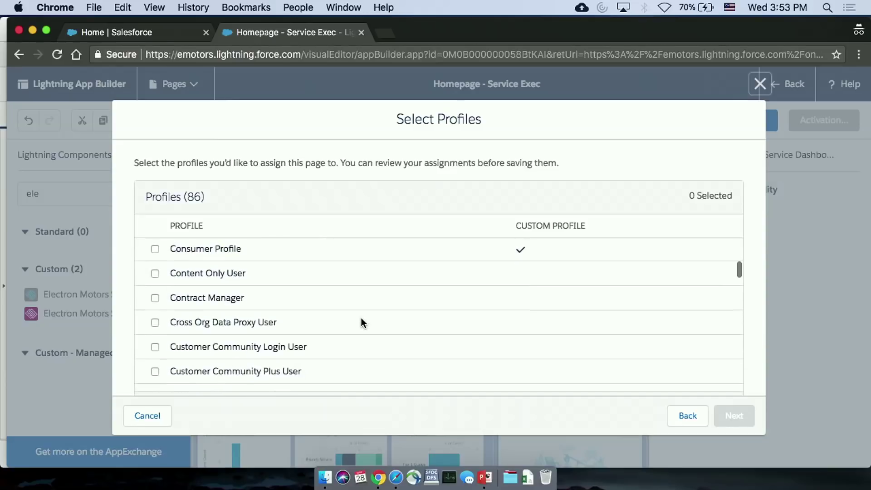
scroll(361, 322, down, 10)
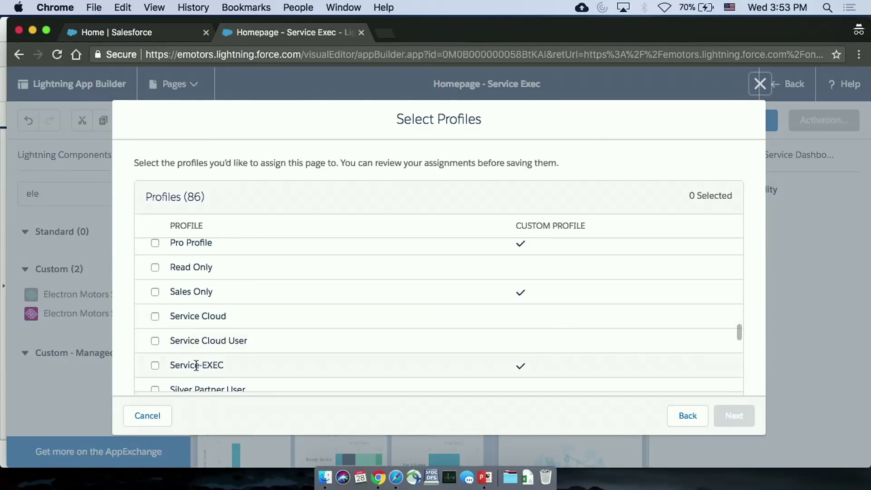
click(155, 365)
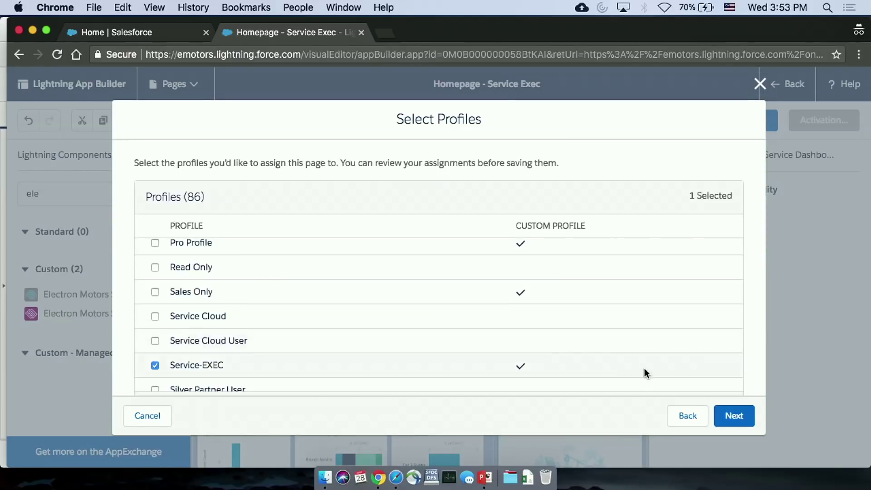
click(731, 417)
click(728, 416)
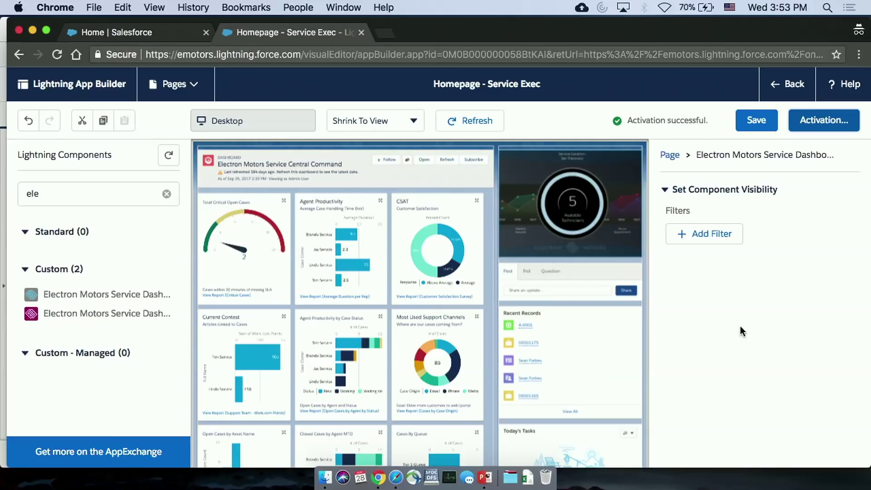
click(787, 84)
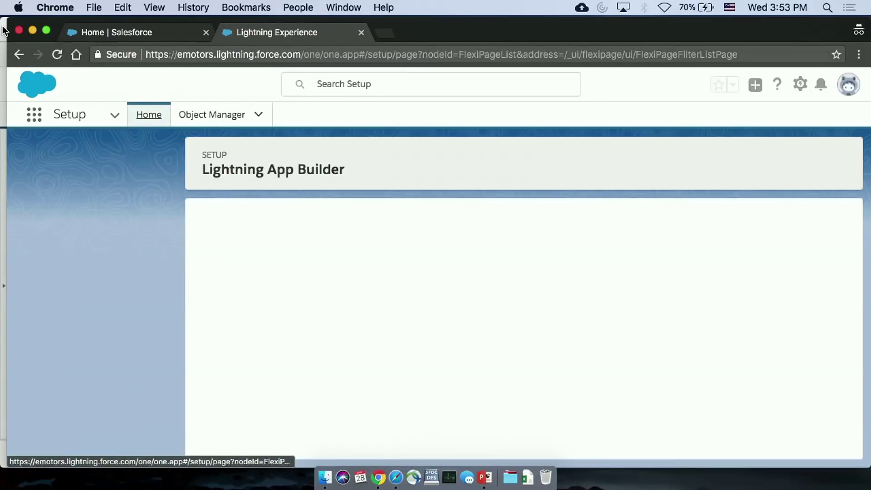
Reload the Home page in the other Chrome window to check its layout, and return to the admin window
click(18, 30)
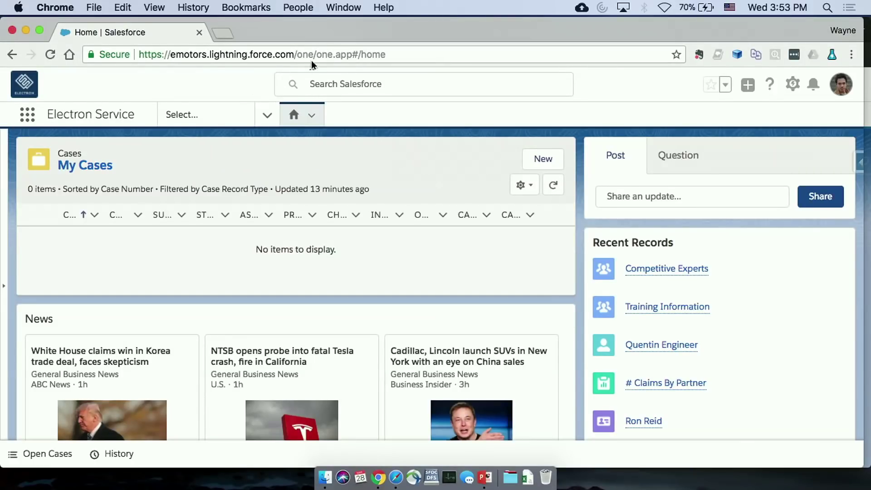
click(50, 55)
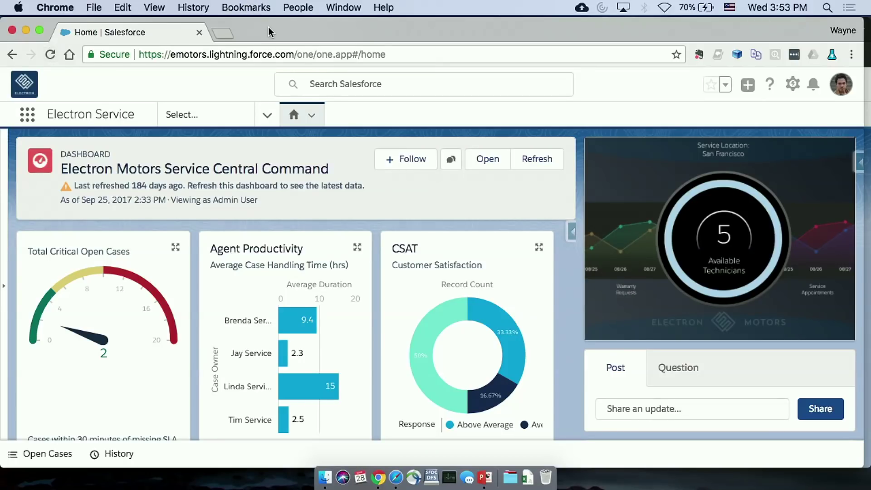
click(867, 48)
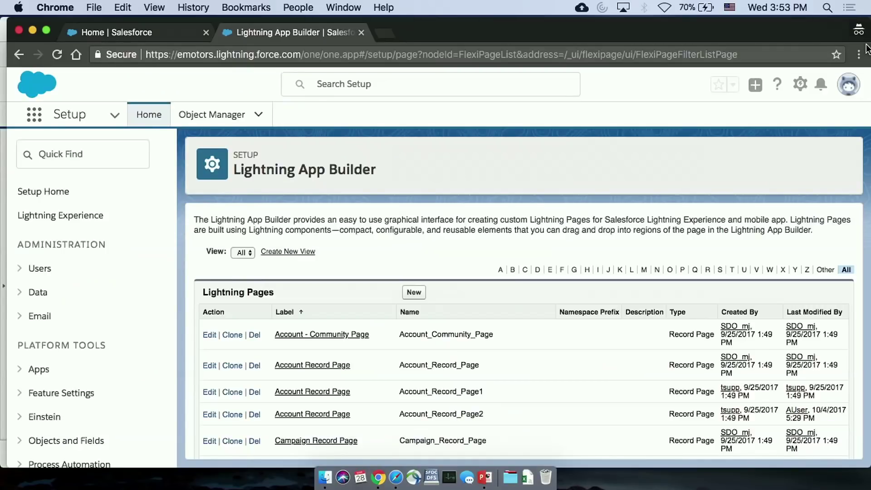
Sort the App Manager list by last modified date and open the Electron Service app for editing
click(120, 33)
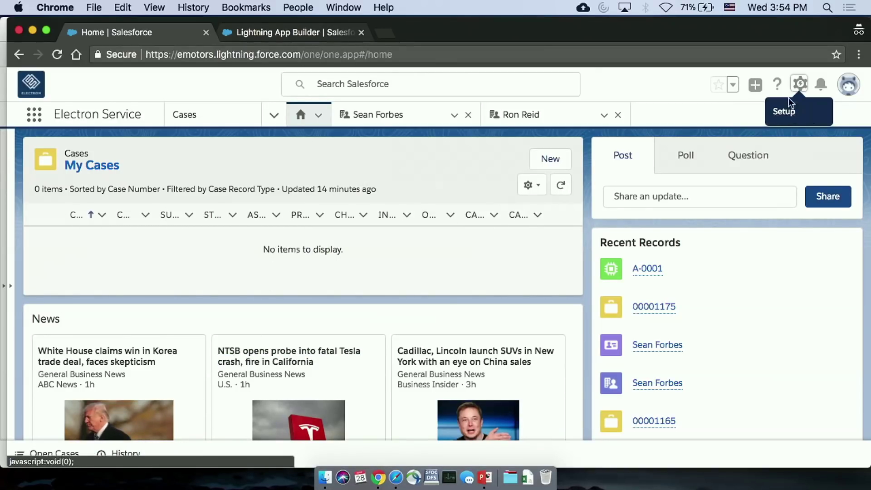
click(306, 29)
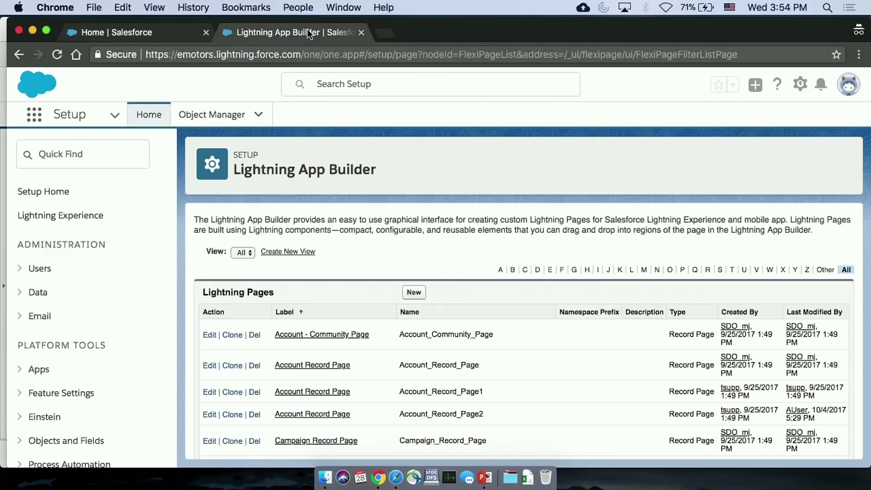
click(37, 371)
click(64, 397)
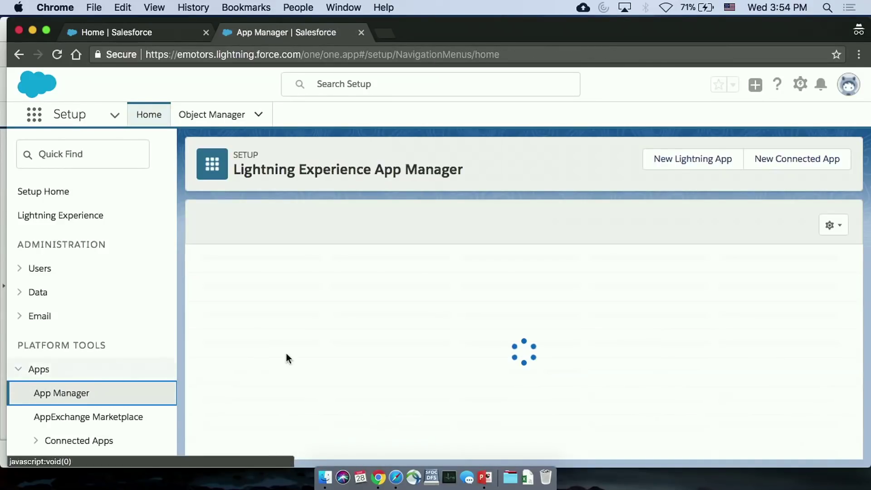
click(633, 261)
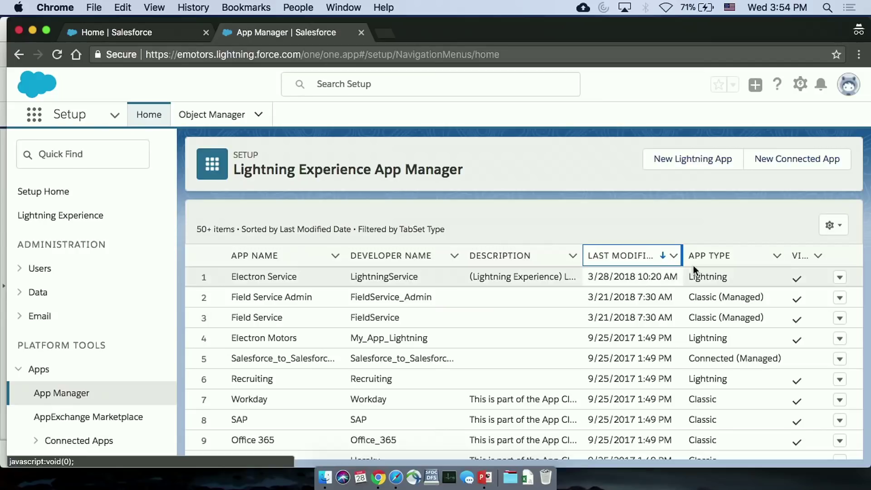
click(839, 278)
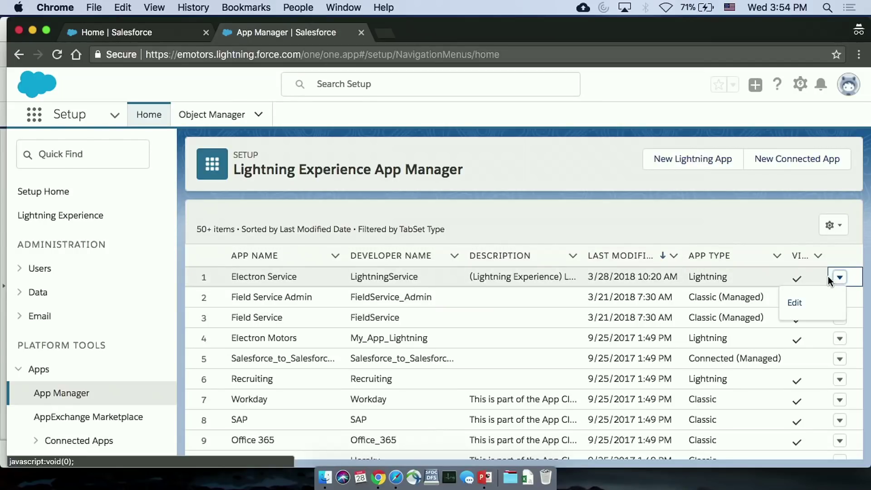
click(808, 306)
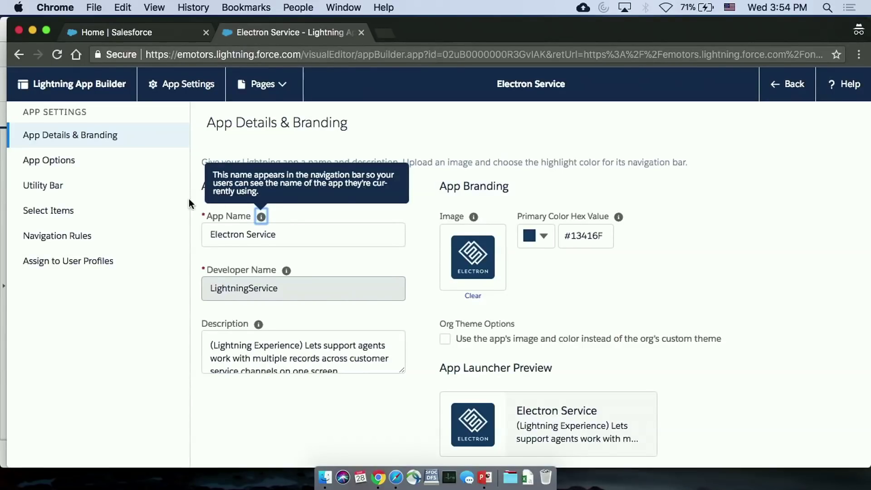
Add the Electron Motors Service Dashboard Utility component to the app's utility bar, searching for "el"
click(55, 186)
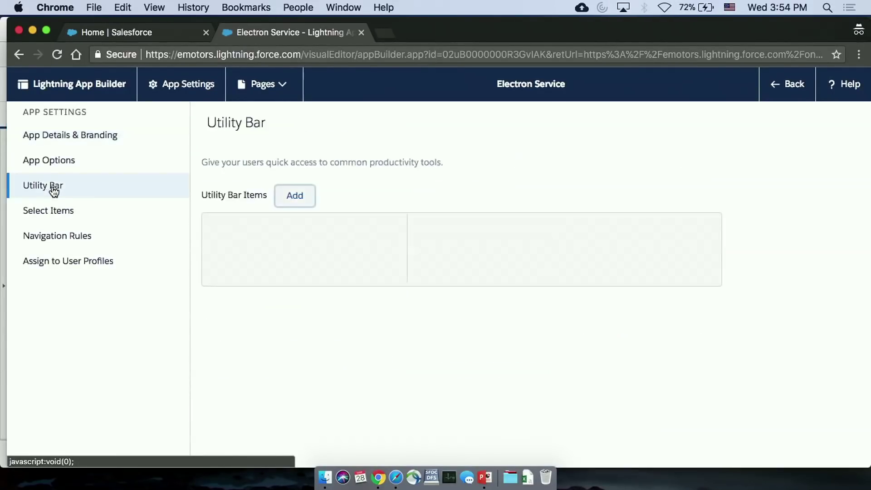
click(306, 198)
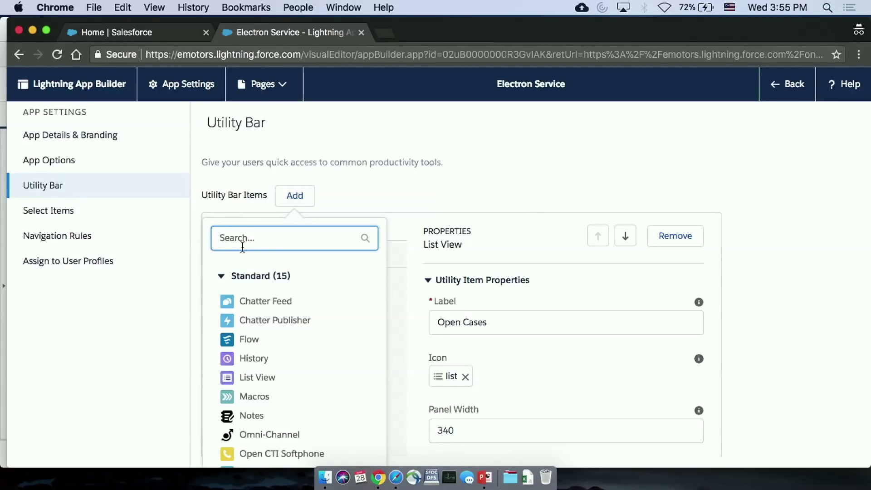
text(el)
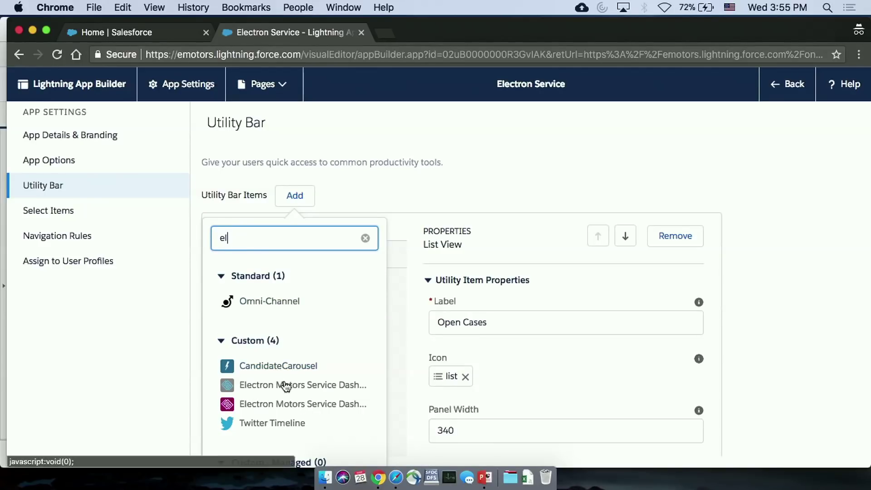
key(Escape)
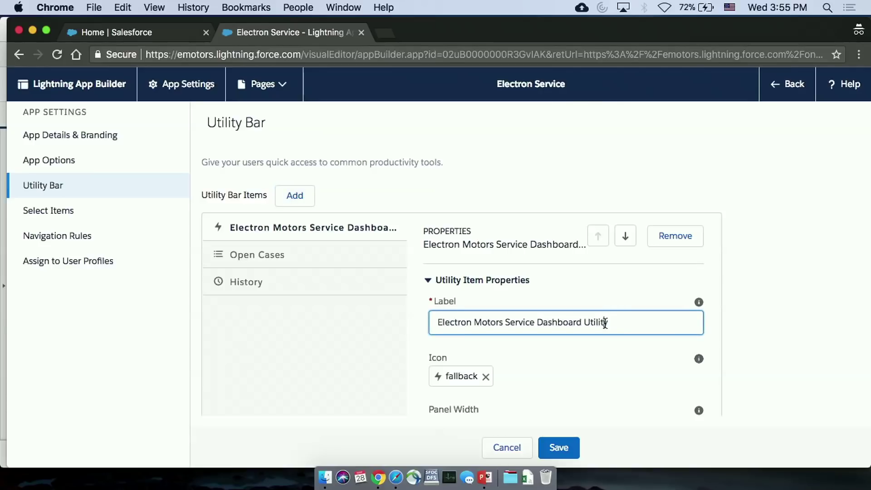
Label the new utility item "Technicians Dashboard" and change its icon to travel_and_places, searching the icons for "tra"
triple_click(605, 322)
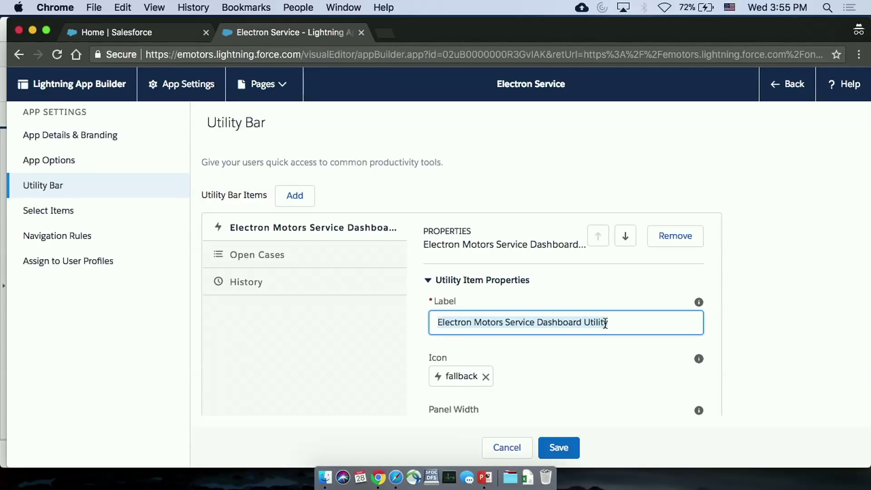
text(Te)
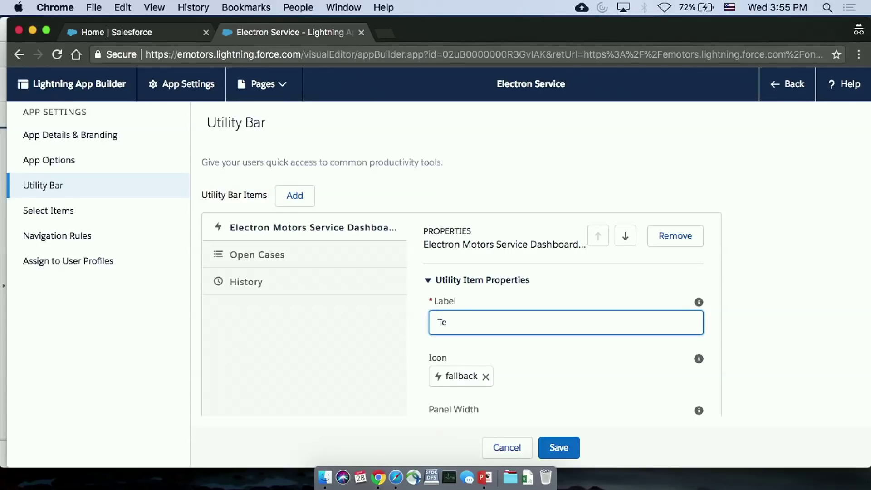
text(chnicians Dashboard)
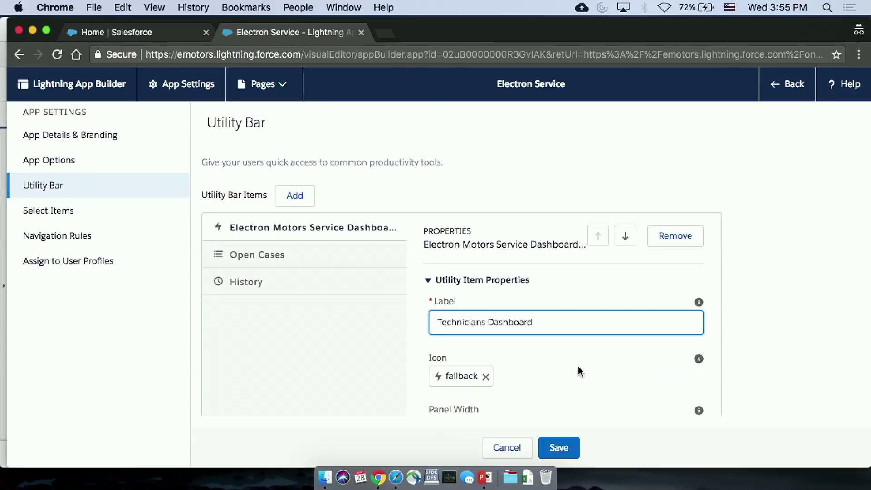
click(486, 376)
click(464, 391)
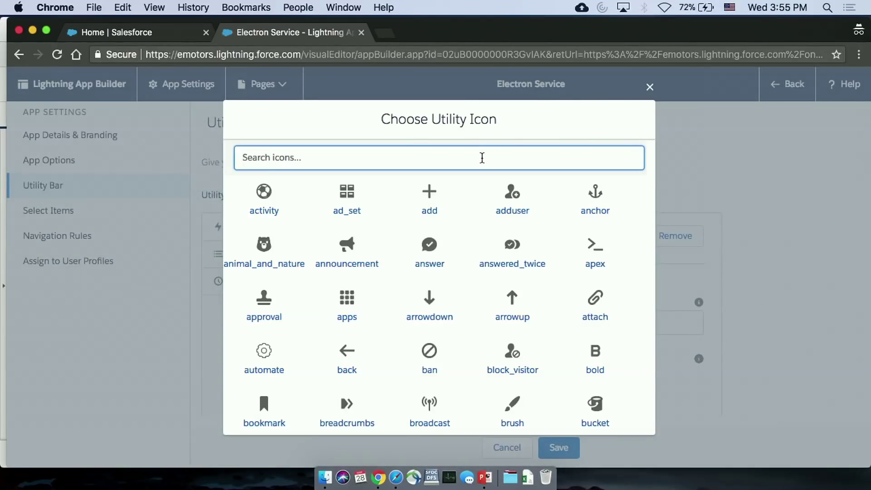
text(tra)
click(428, 248)
Set the utility's panel width to 640 and enable loading in the background when the app opens
scroll(556, 377, down, 3)
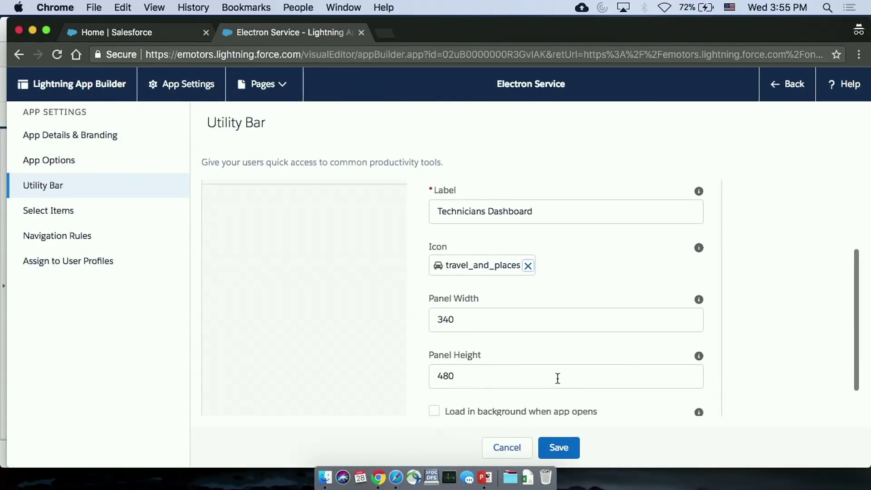
click(444, 319)
key(BackSpace)
text(6)
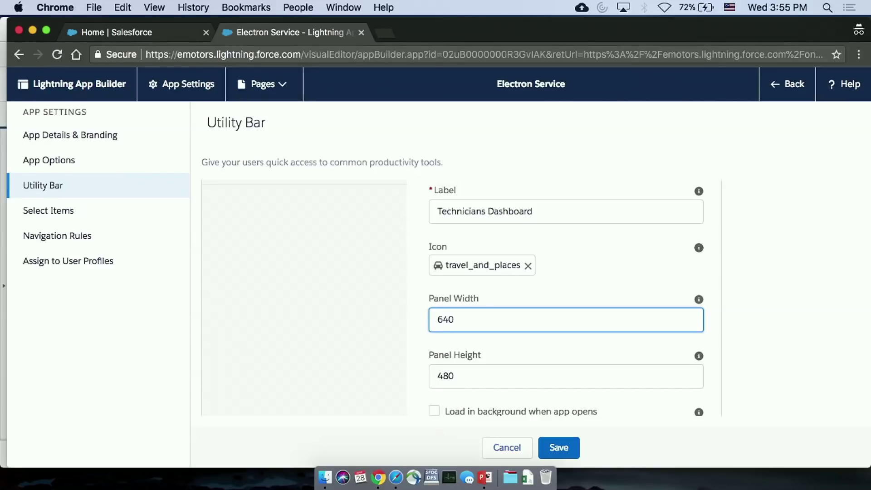
click(438, 410)
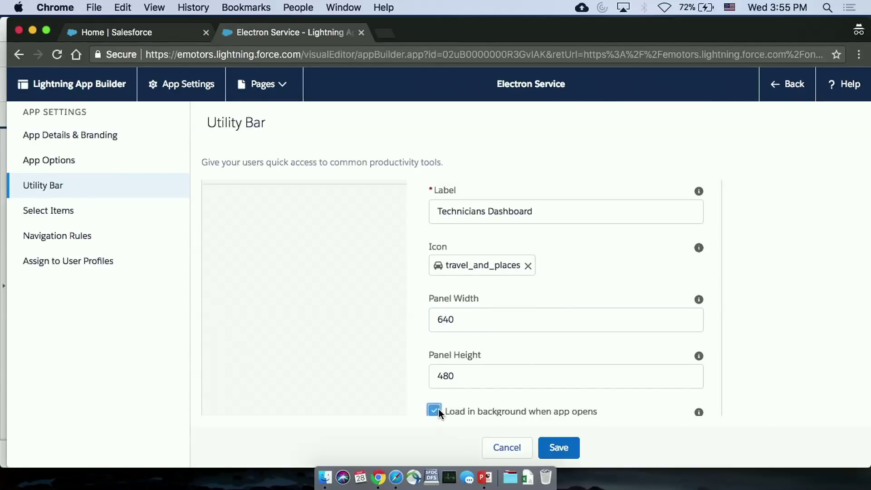
Move Technicians Dashboard below Open Cases in the utility bar, save the app, and return to the App Manager
scroll(388, 340, up, 5)
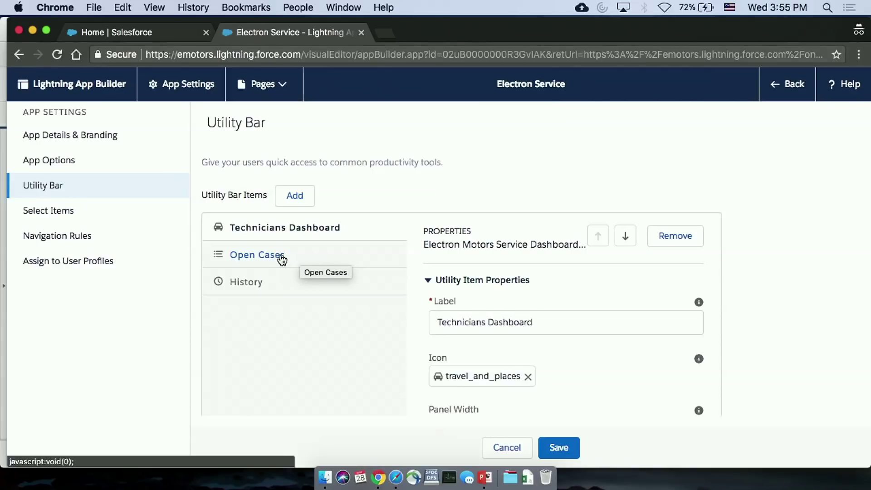
click(625, 236)
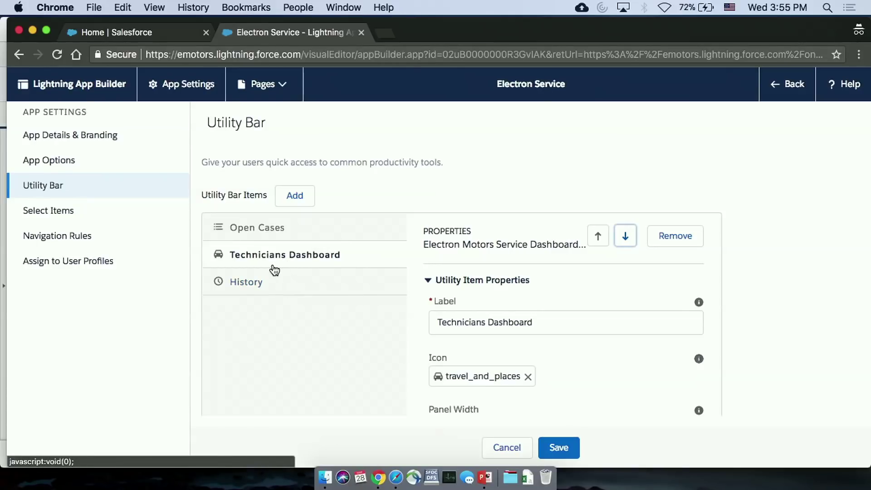
click(561, 446)
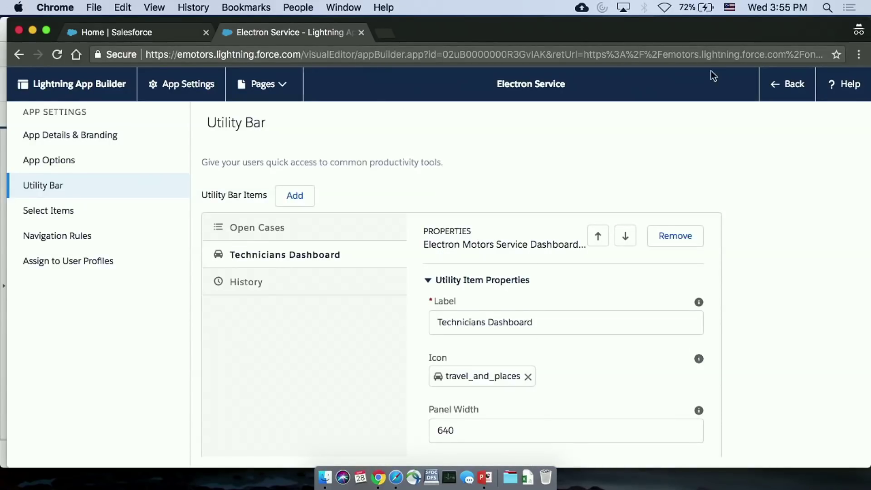
click(788, 84)
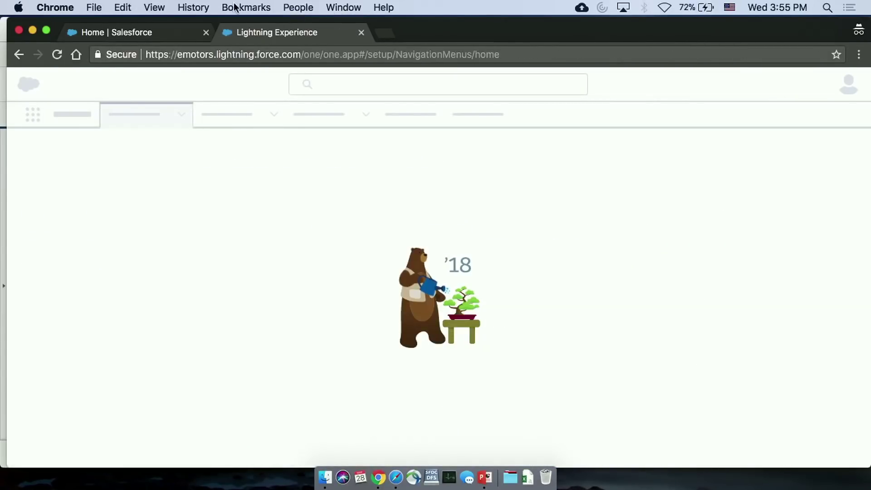
Reload the Electron Service Home page, view the Technicians Dashboard utility, and minimize it
click(108, 34)
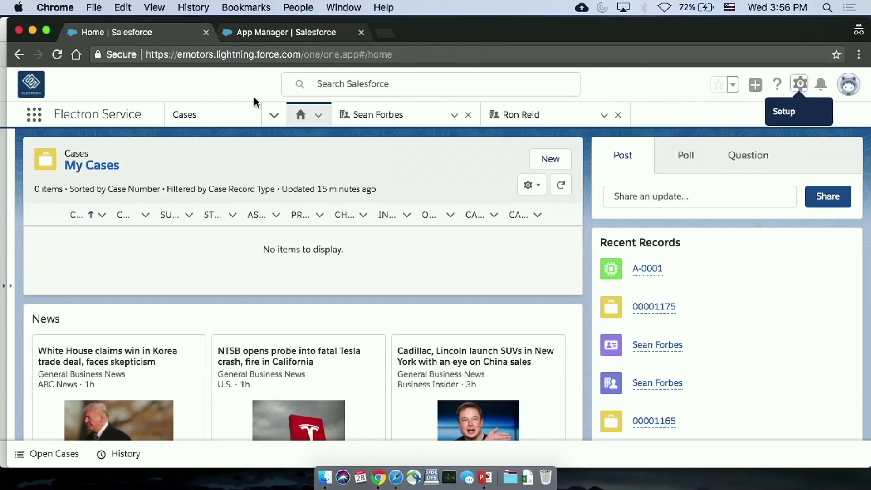
click(57, 55)
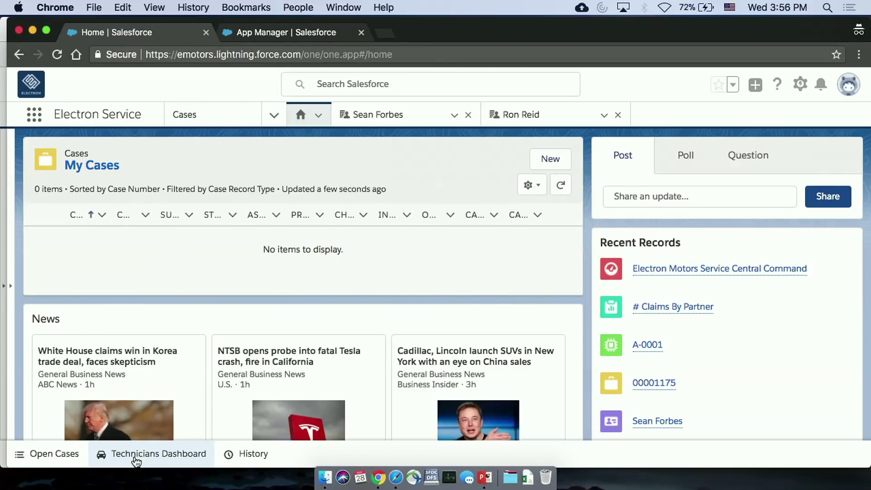
click(135, 461)
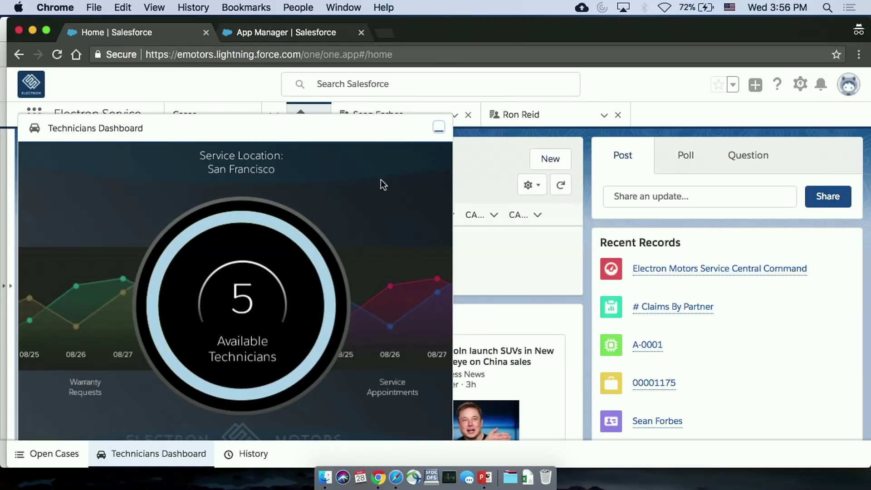
click(438, 127)
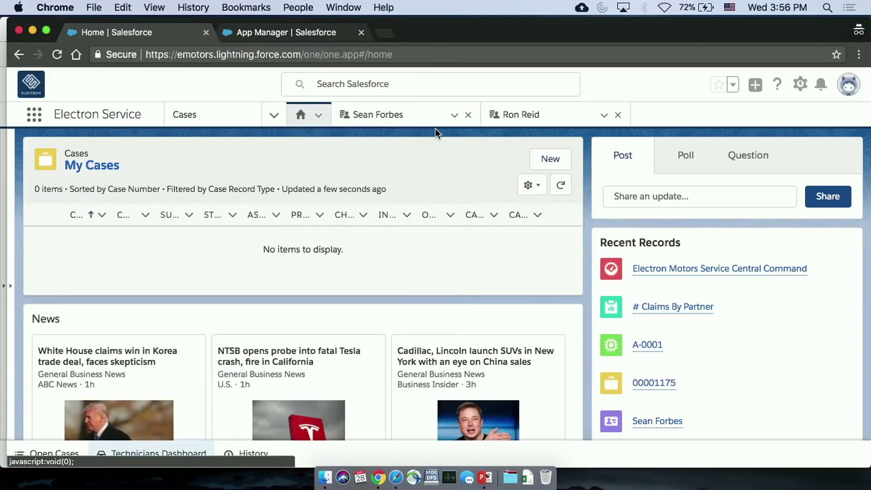
Switch between the open customer records, view the Technicians Dashboard from the battery failure case, and minimize it
click(399, 121)
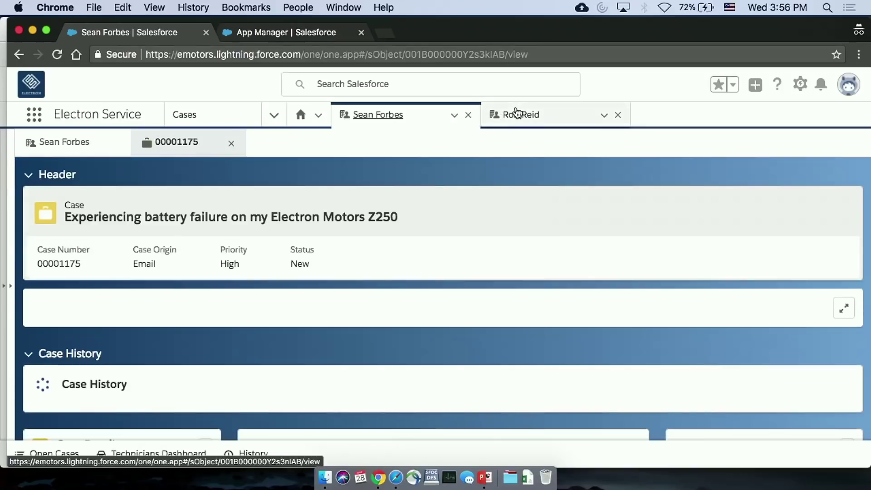
click(517, 113)
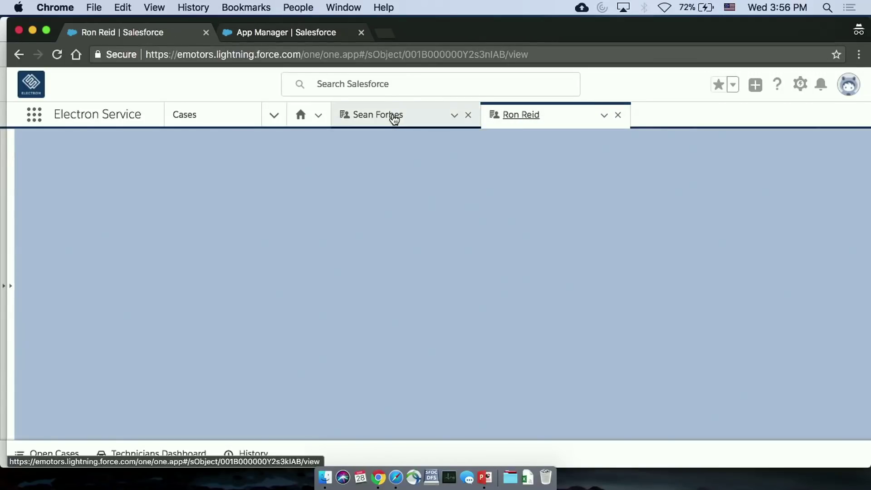
click(393, 119)
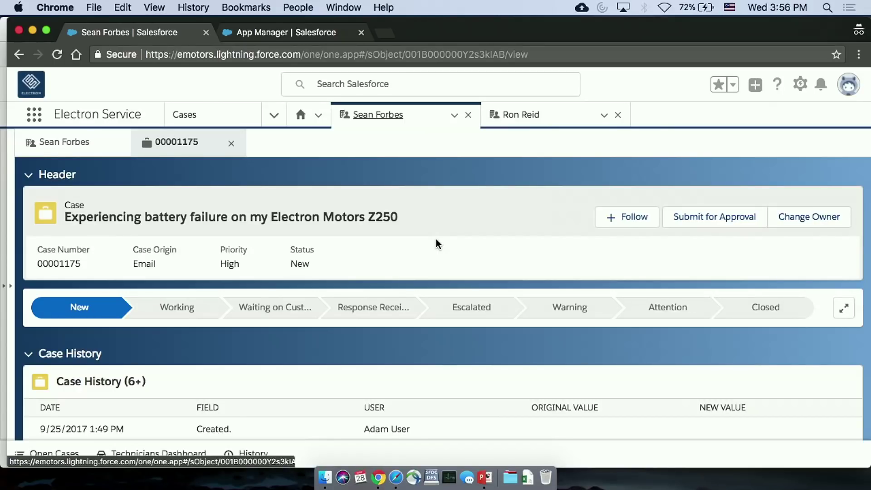
click(160, 455)
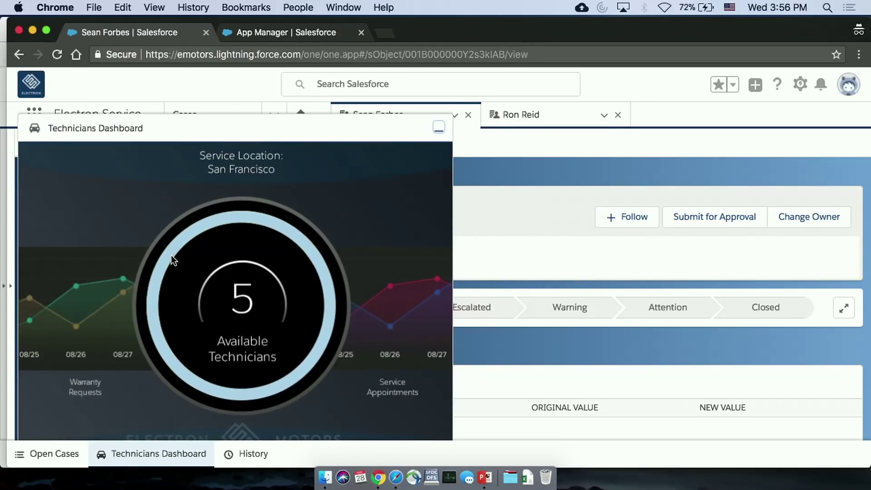
click(438, 129)
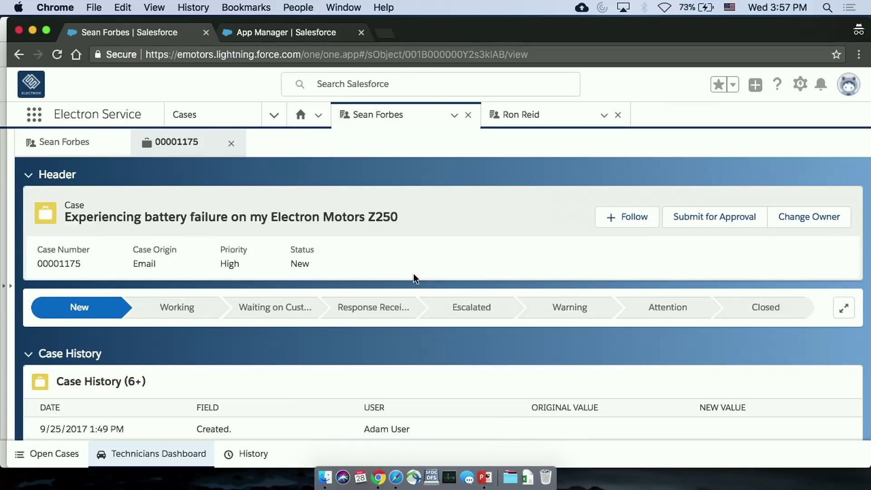
Look over the battery failure case record and open its page for editing in Lightning App Builder
scroll(467, 379, down, 5)
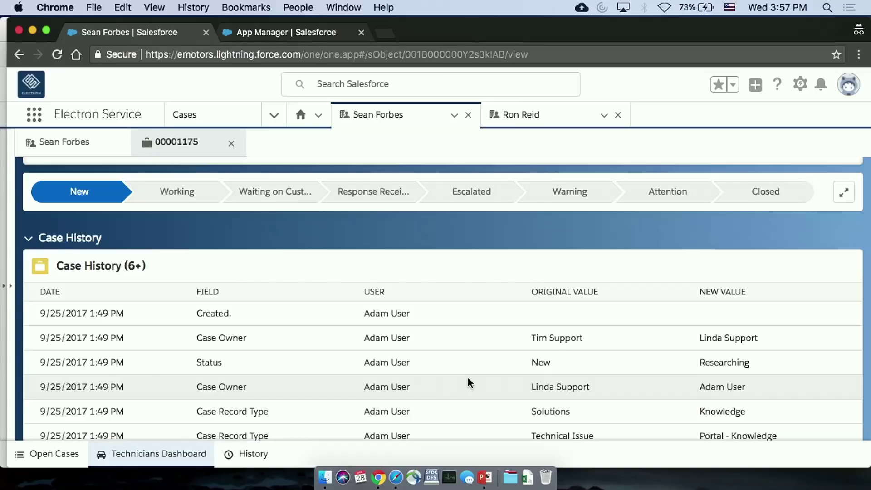
scroll(468, 378, down, 4)
scroll(468, 378, up, 6)
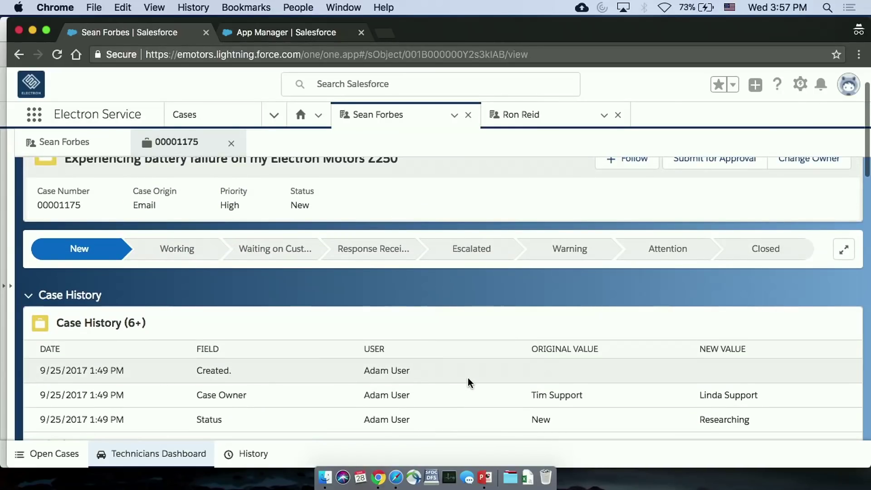
click(799, 84)
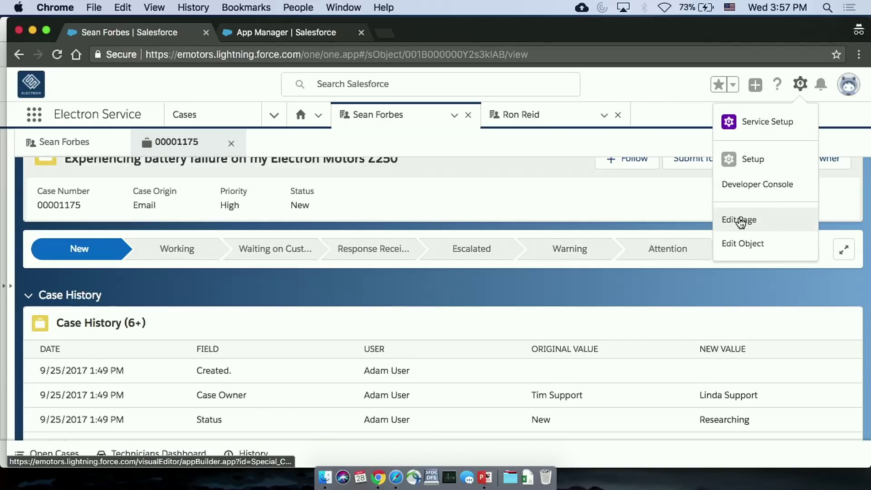
click(740, 222)
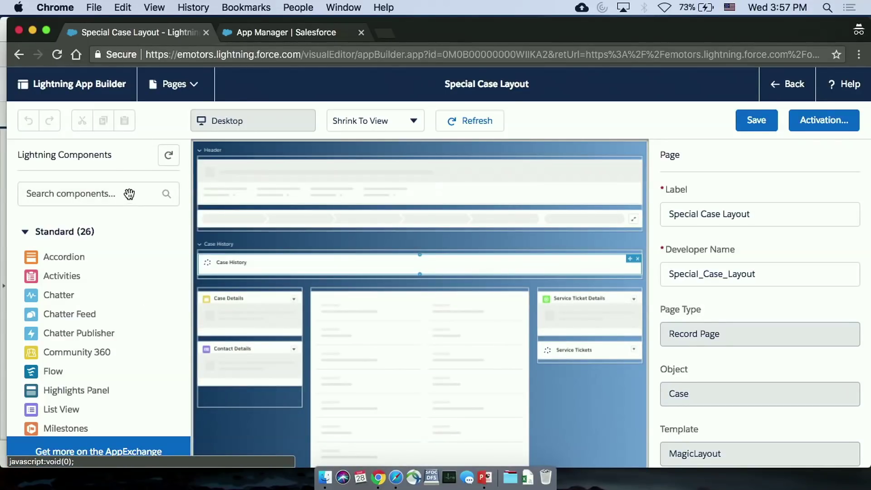
Search the components for "vip" and place Electron Motors VIP Tracker above Service Ticket Details on the case page
click(118, 196)
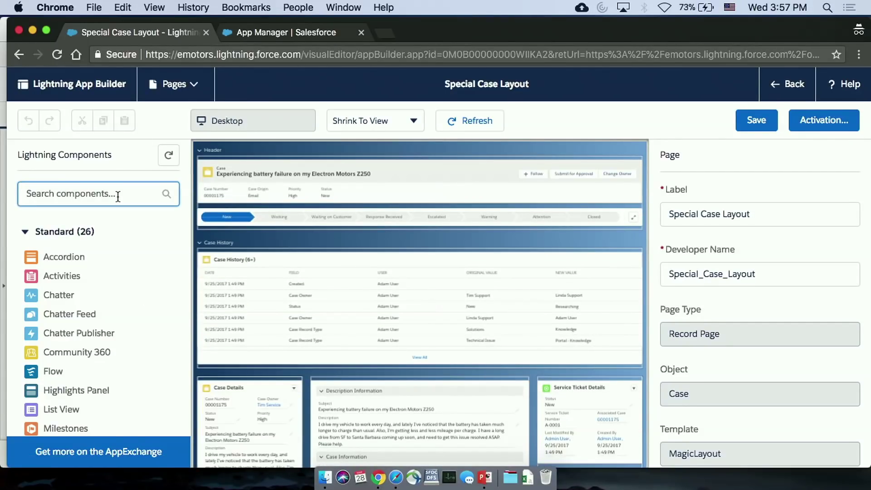
text(vip)
drag(74, 302, 557, 384)
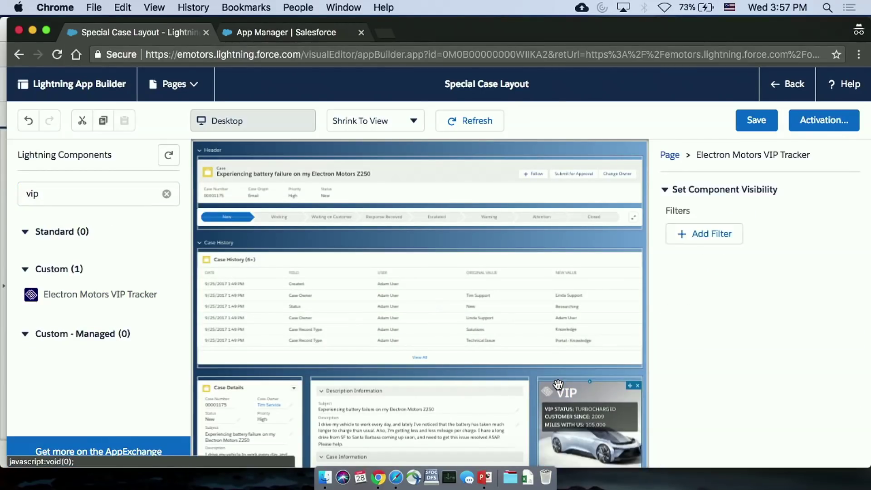
scroll(565, 364, down, 2)
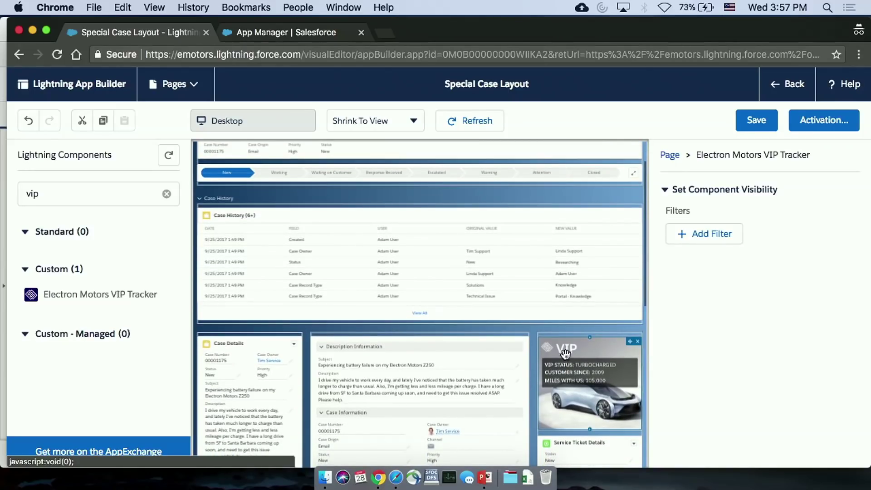
click(588, 383)
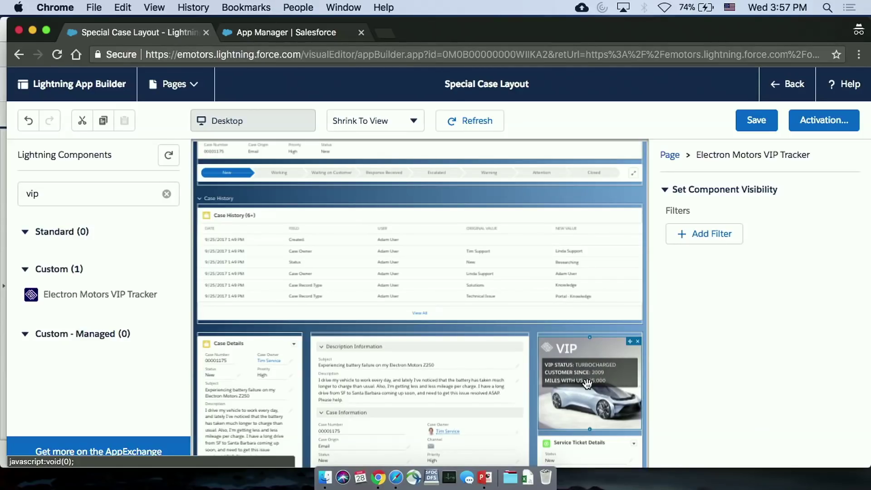
Add a visibility filter to the VIP Tracker so it shows only when VIP Customer equals True
click(726, 235)
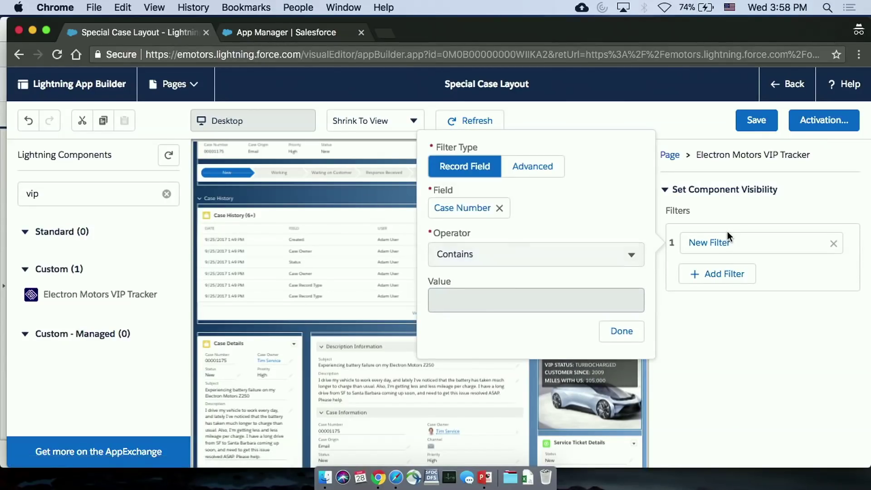
click(500, 209)
text(vip)
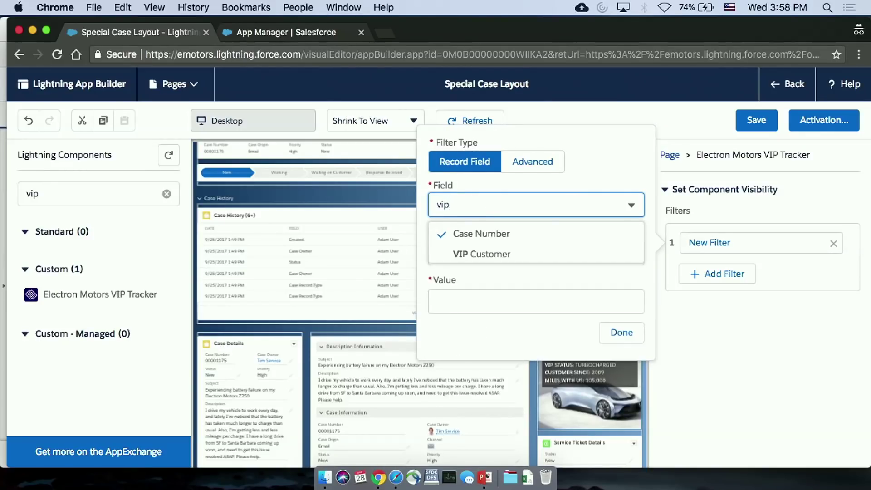
click(463, 254)
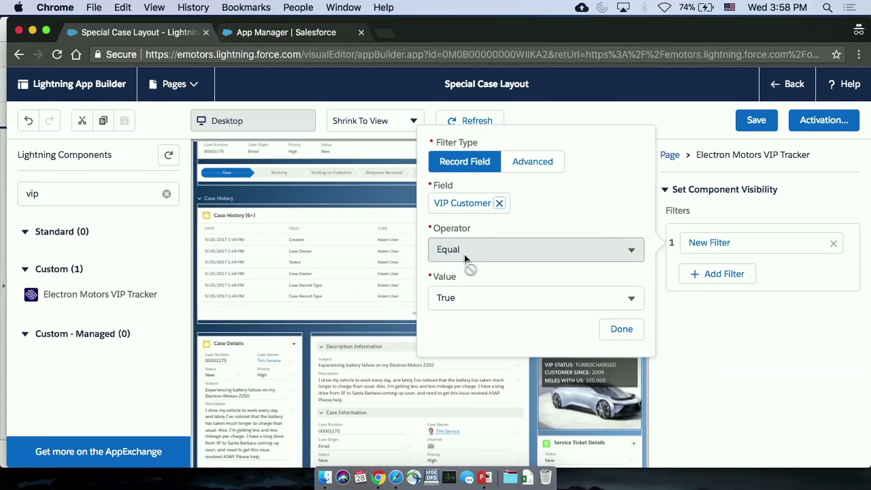
click(619, 332)
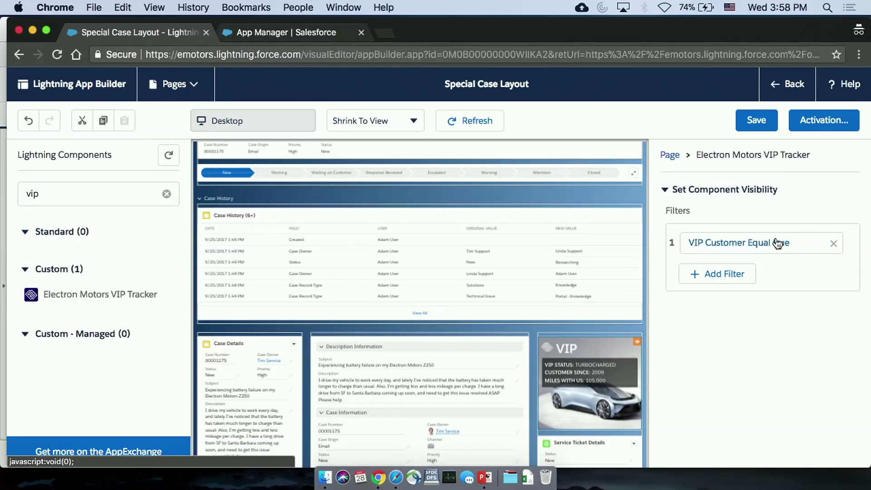
Save the Special Case Layout page and return to the battery failure case to check its layout
click(759, 124)
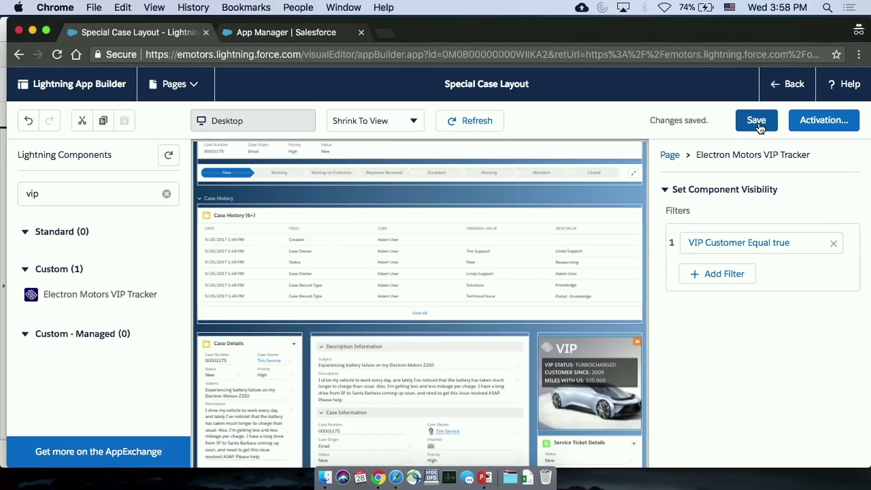
click(786, 85)
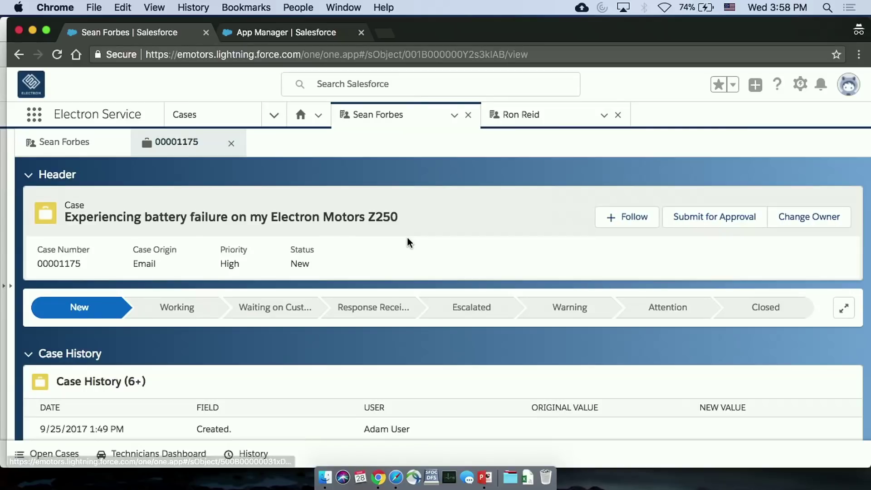
scroll(467, 270, down, 5)
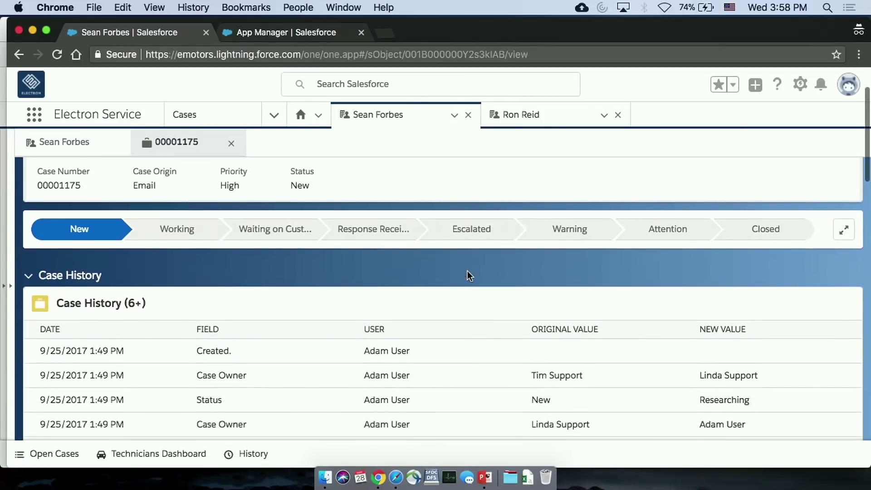
Check the VIP Tracker and the VIP Customer field on the battery failure case
scroll(467, 271, down, 4)
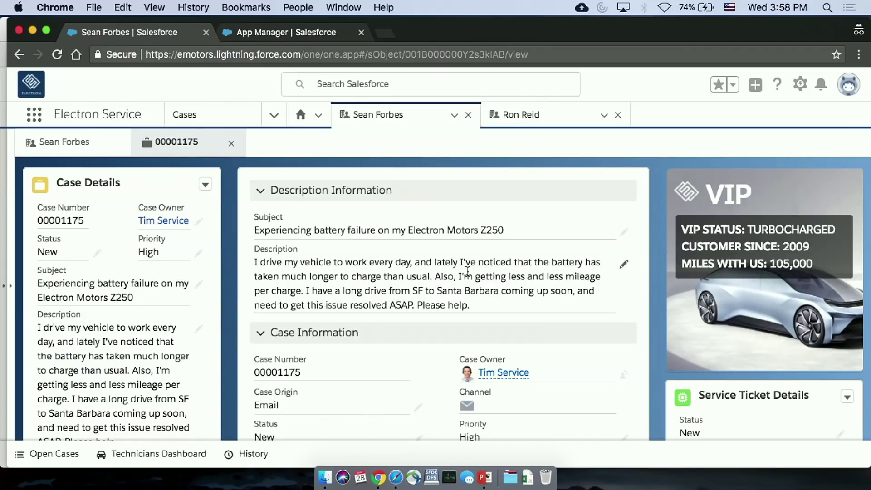
scroll(467, 270, down, 5)
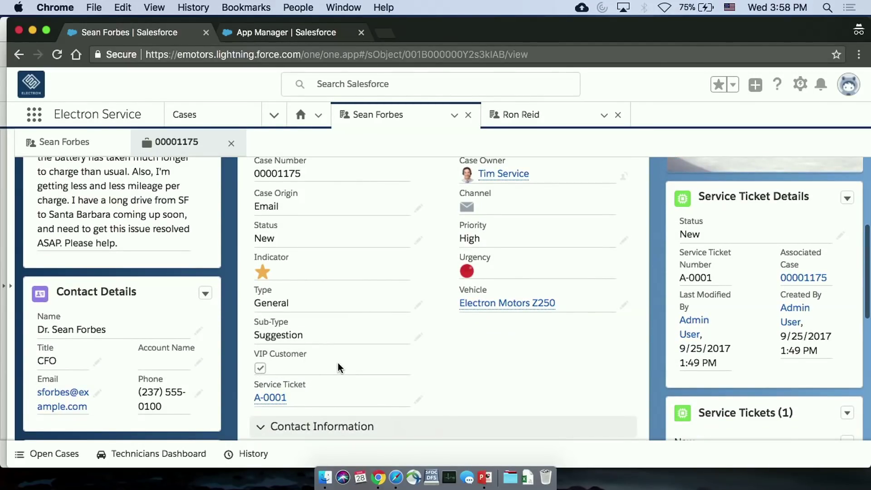
scroll(390, 339, up, 7)
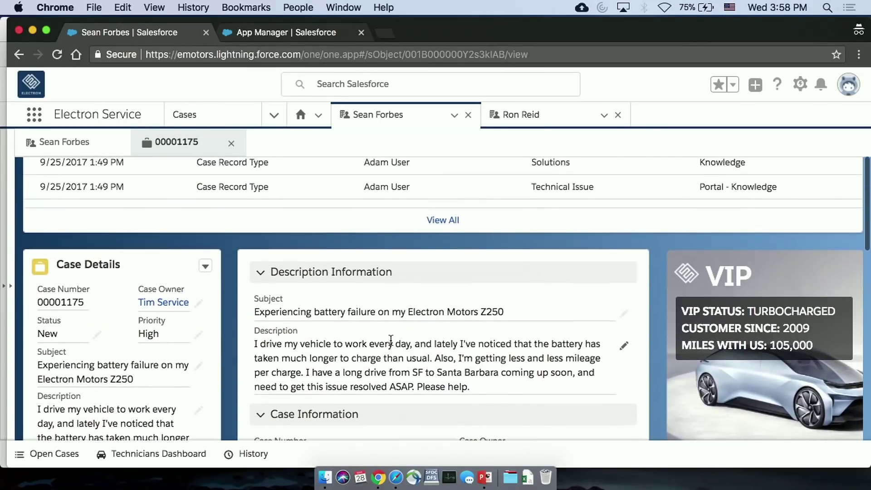
scroll(647, 323, up, 3)
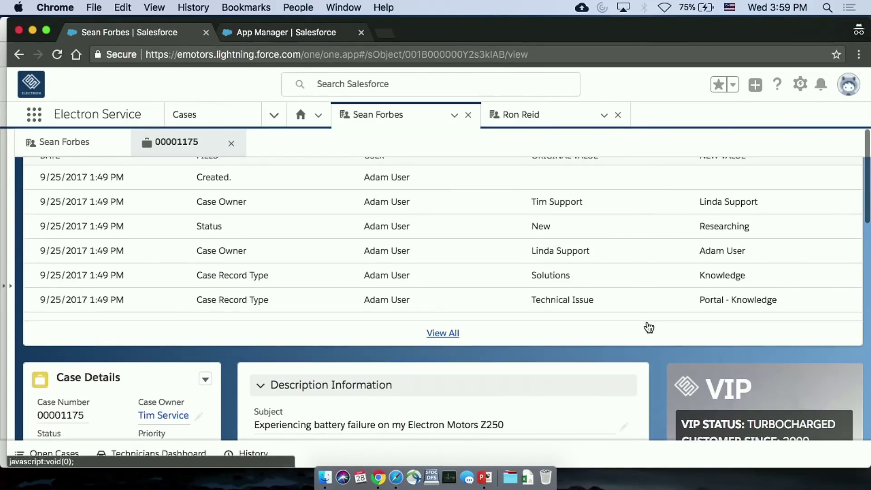
Open the tire warranty case and check its service ticket column and VIP Customer field for comparison
click(521, 117)
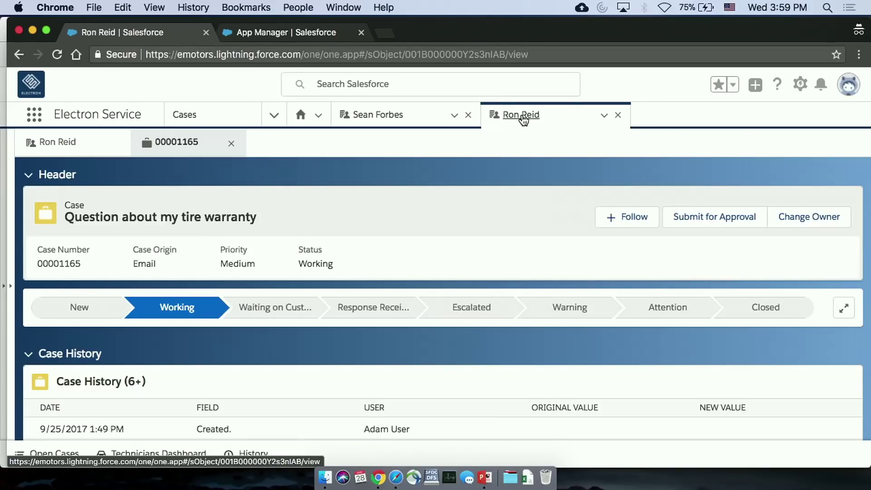
scroll(572, 262, down, 10)
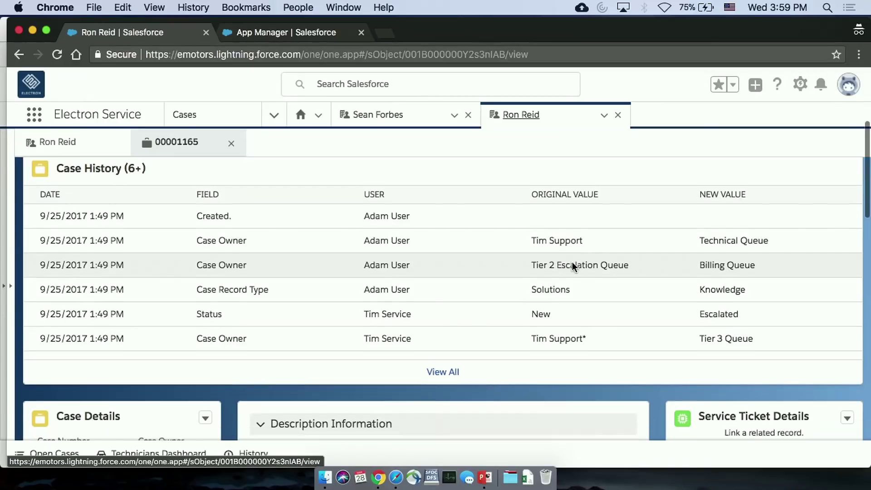
scroll(574, 268, down, 2)
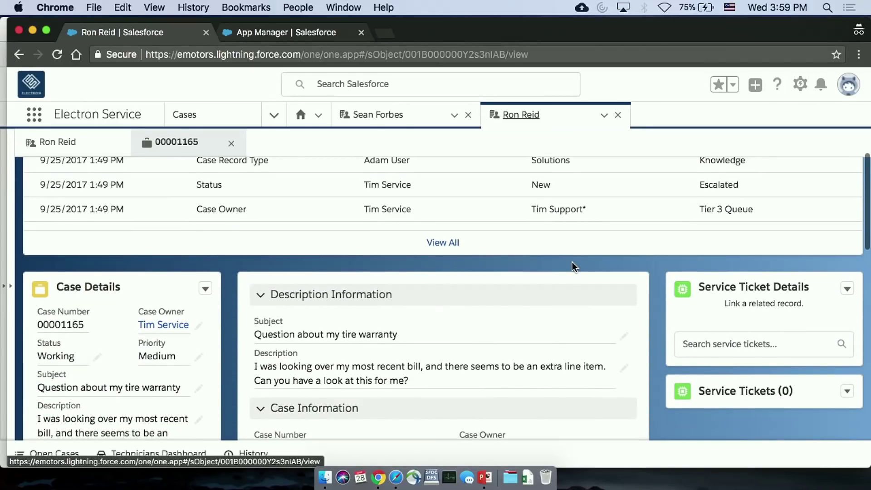
scroll(572, 262, right, 1)
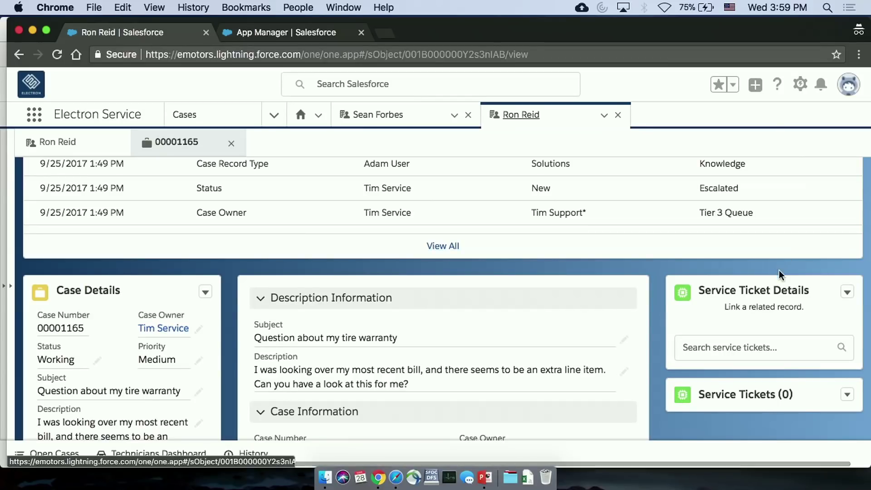
scroll(547, 314, down, 10)
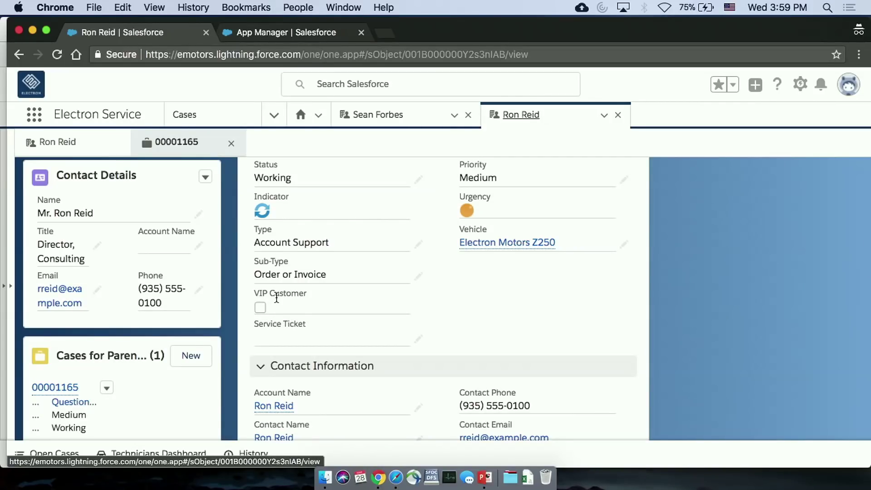
scroll(328, 278, up, 10)
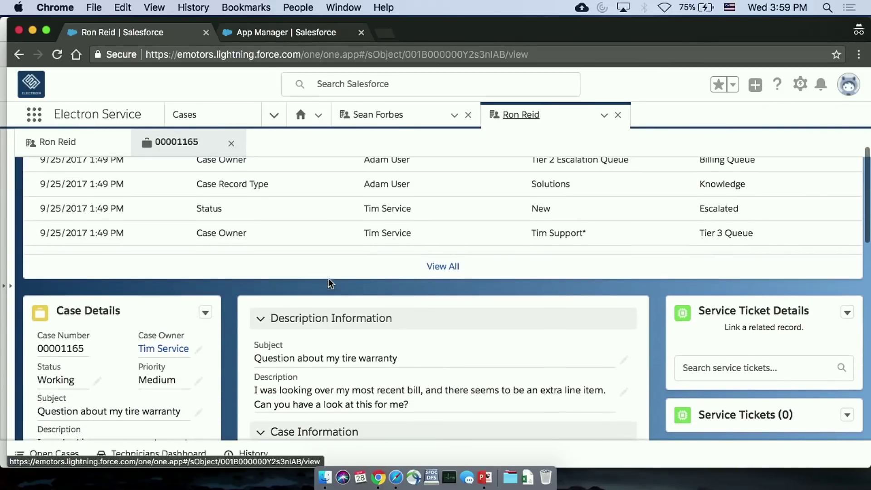
scroll(328, 278, up, 1)
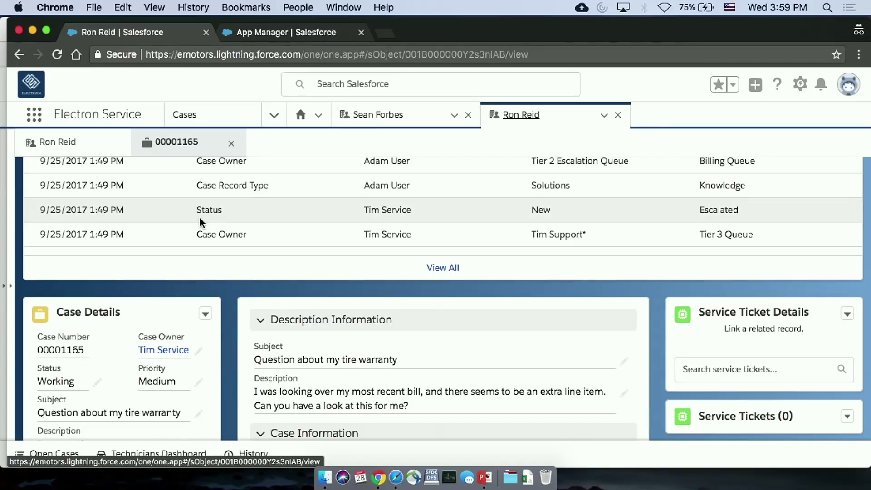
Switch to the PowerPoint presentation and start the slide show from the Thank You slide
key(ctrl+Left)
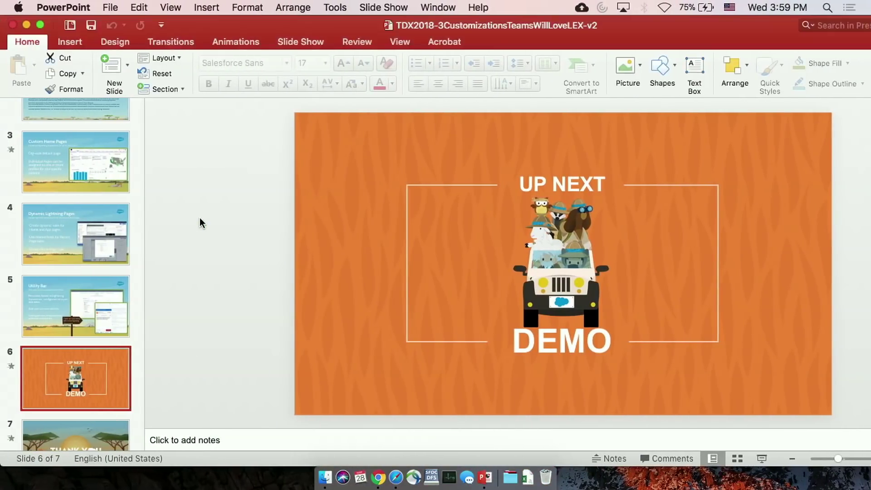
click(63, 437)
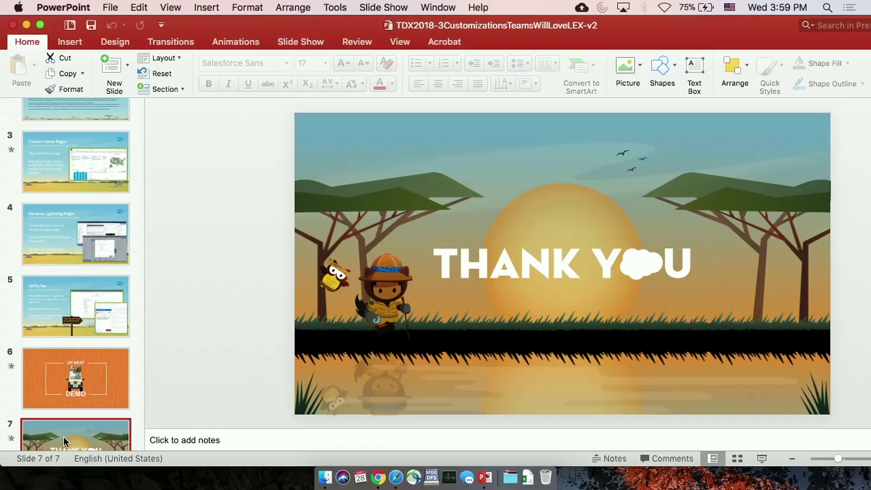
click(756, 458)
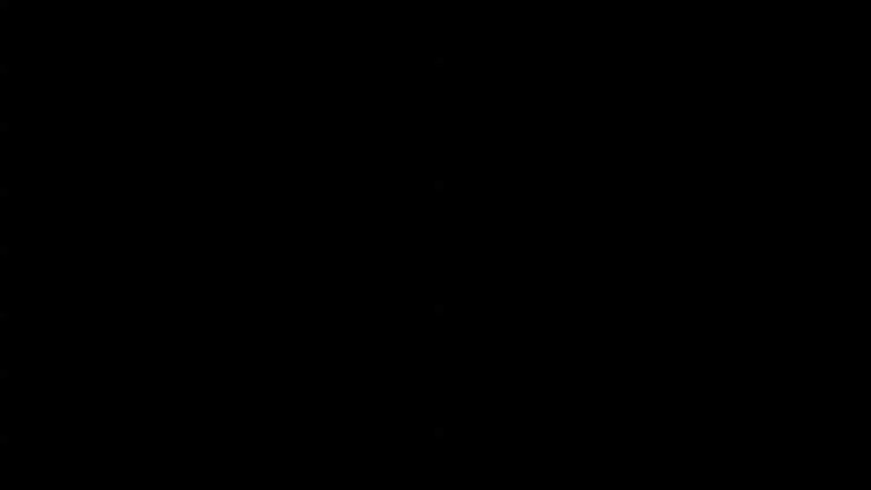